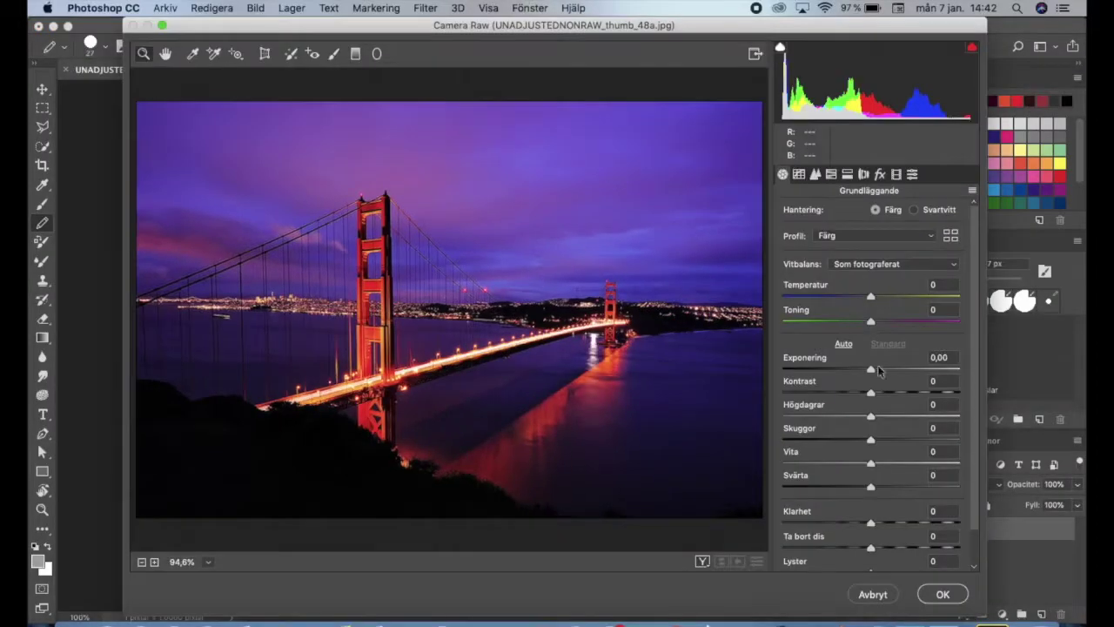
# - Raise Exposure in Camera Raw, then add the storm sky as Lager 1 blended with Raster
pyautogui.moveTo(870, 372)
pyautogui.mouseDown()
pyautogui.moveTo(879, 369)
pyautogui.moveTo(880, 416)
pyautogui.mouseUp()
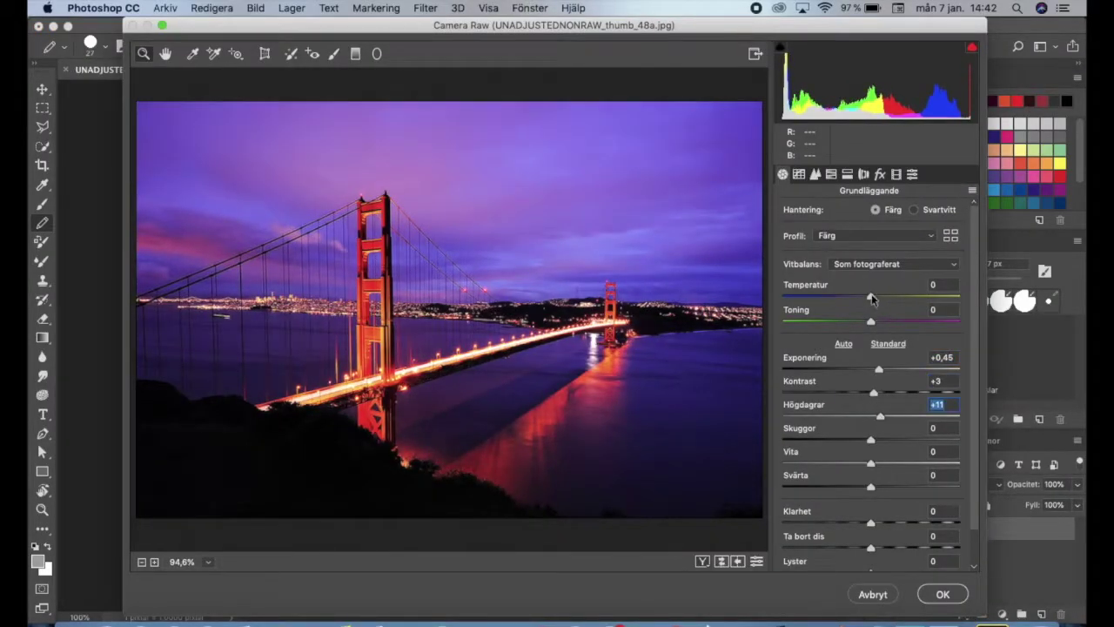
pyautogui.click(943, 594)
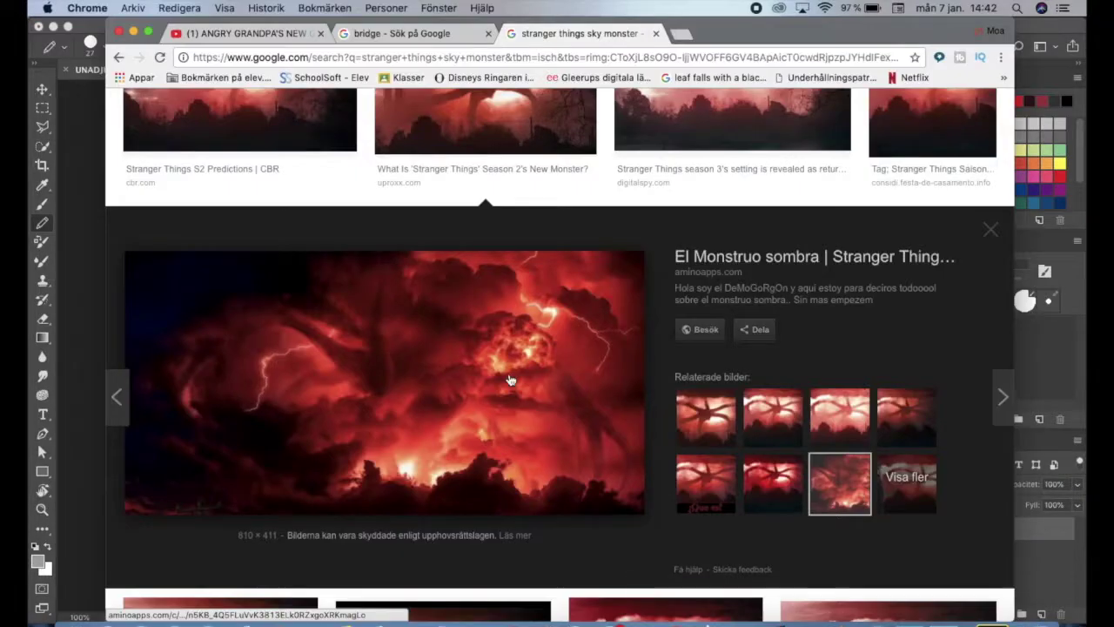
pyautogui.moveTo(510, 381)
pyautogui.mouseDown()
pyautogui.moveTo(124, 385)
pyautogui.moveTo(89, 403)
pyautogui.mouseUp()
pyautogui.click(951, 484)
pyautogui.click(930, 596)
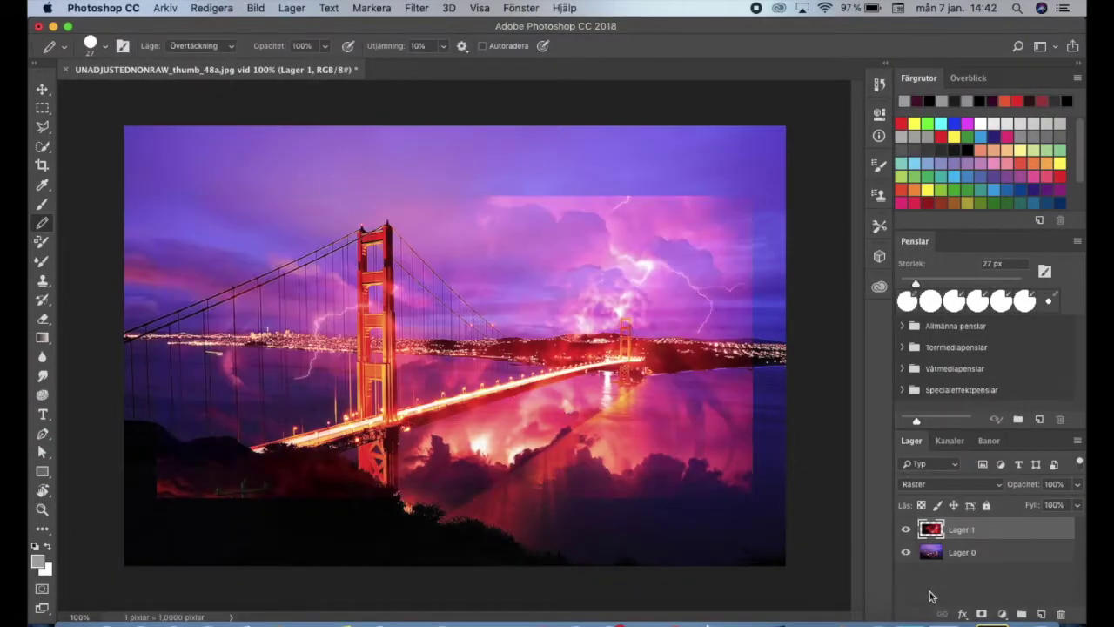
# - Free-transform Lager 1, moving it up and widening it past the photo edges
pyautogui.rightClick(271, 301)
pyautogui.click(296, 436)
pyautogui.moveTo(306, 477); pyautogui.dragTo(306, 407)
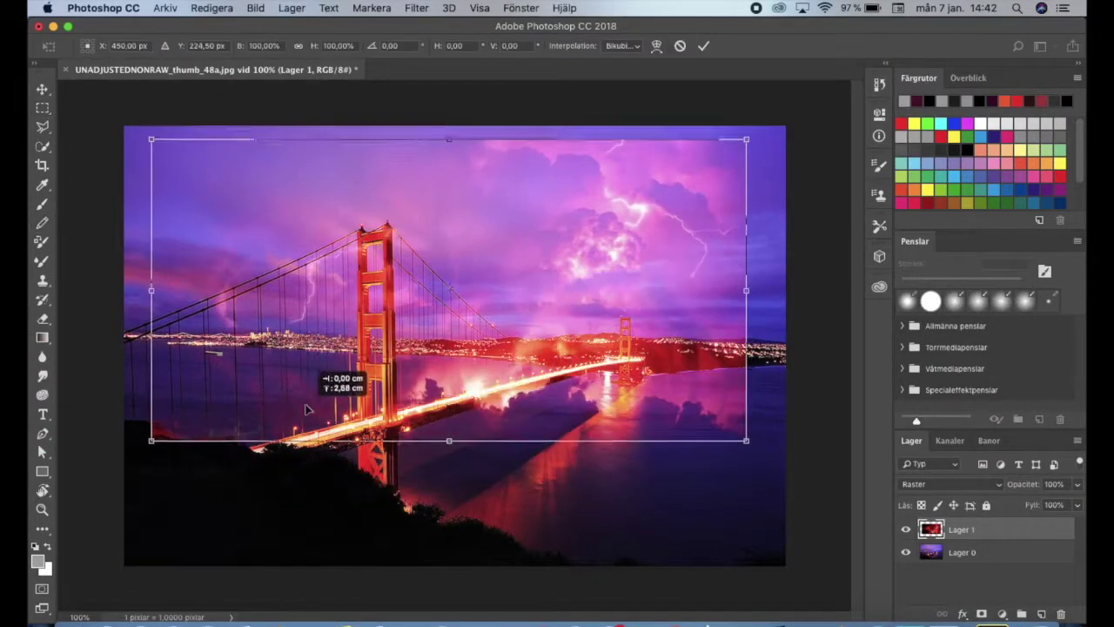
pyautogui.moveTo(157, 276); pyautogui.dragTo(124, 277)
pyautogui.moveTo(752, 277); pyautogui.dragTo(785, 275)
pyautogui.moveTo(455, 427); pyautogui.dragTo(454, 435)
pyautogui.moveTo(477, 156); pyautogui.dragTo(485, 116)
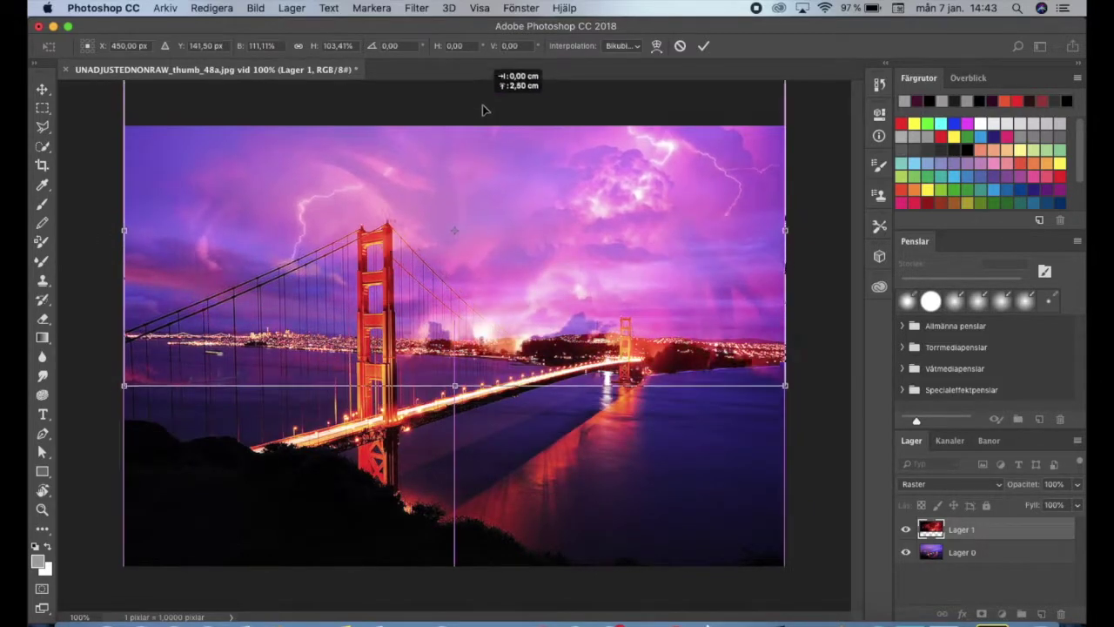
pyautogui.press('Return')
# - Set Lager 1's blend mode to Raster after trying Normal and Ljusare
pyautogui.click(950, 484)
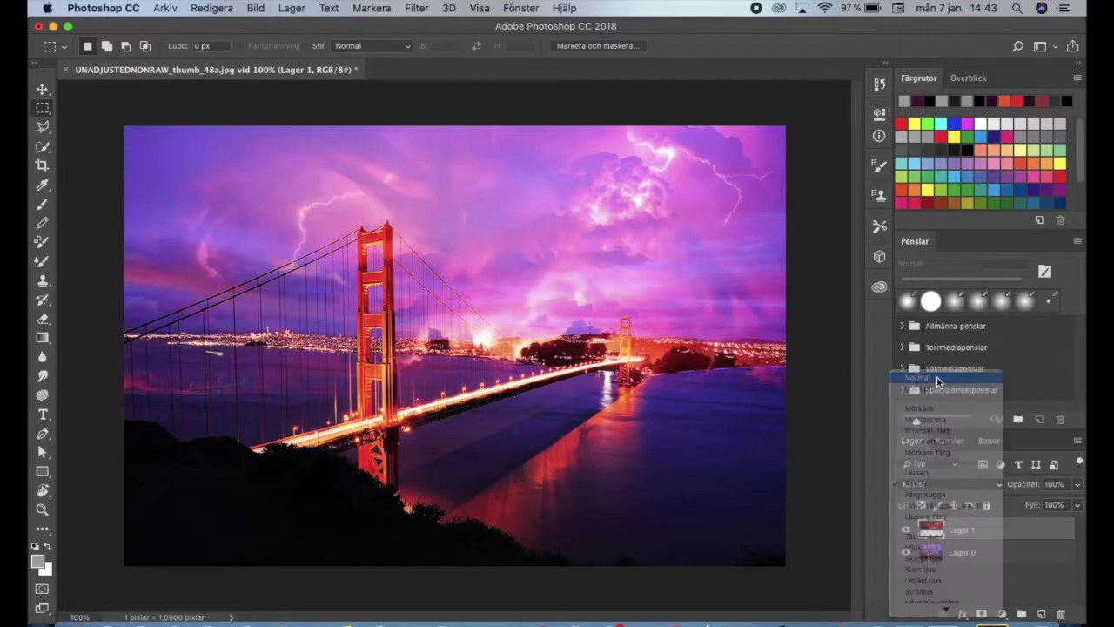
pyautogui.click(947, 379)
pyautogui.click(954, 488)
pyautogui.click(937, 577)
pyautogui.click(973, 485)
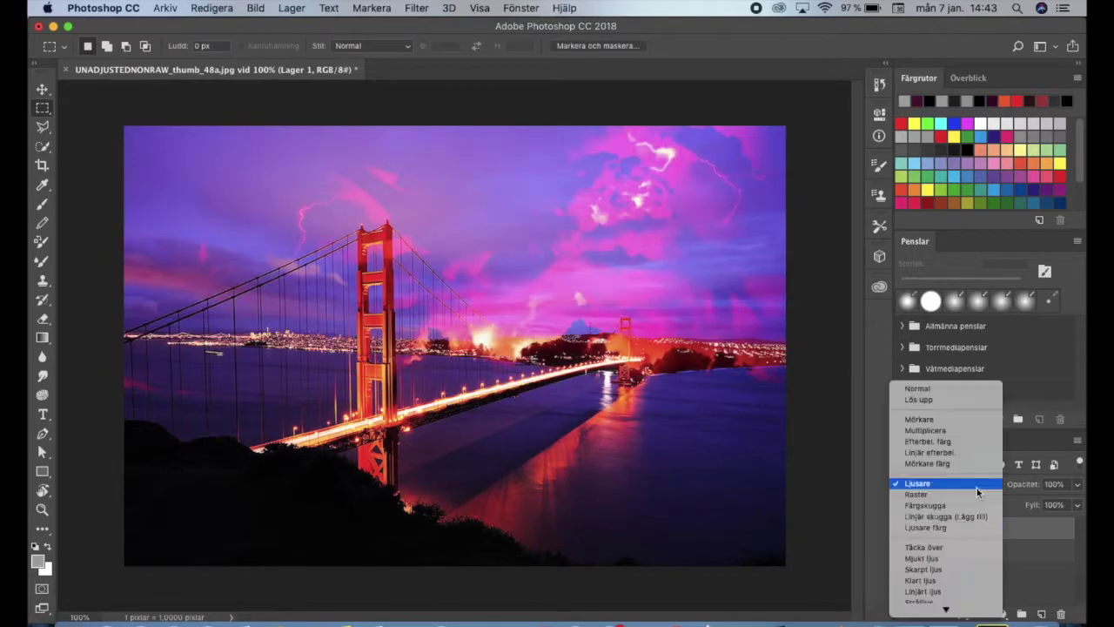
pyautogui.click(950, 495)
pyautogui.press('e')
pyautogui.click(105, 45)
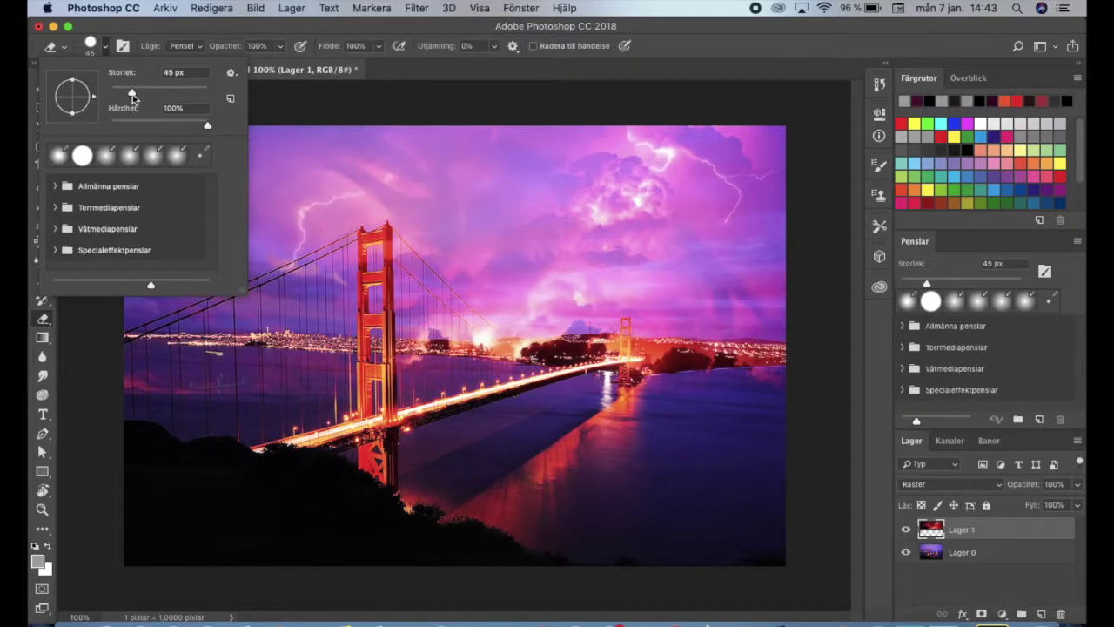
# - Erase the storm from the hill and water with a 173 px eraser
pyautogui.moveTo(150, 94); pyautogui.dragTo(162, 94)
pyautogui.click(298, 211)
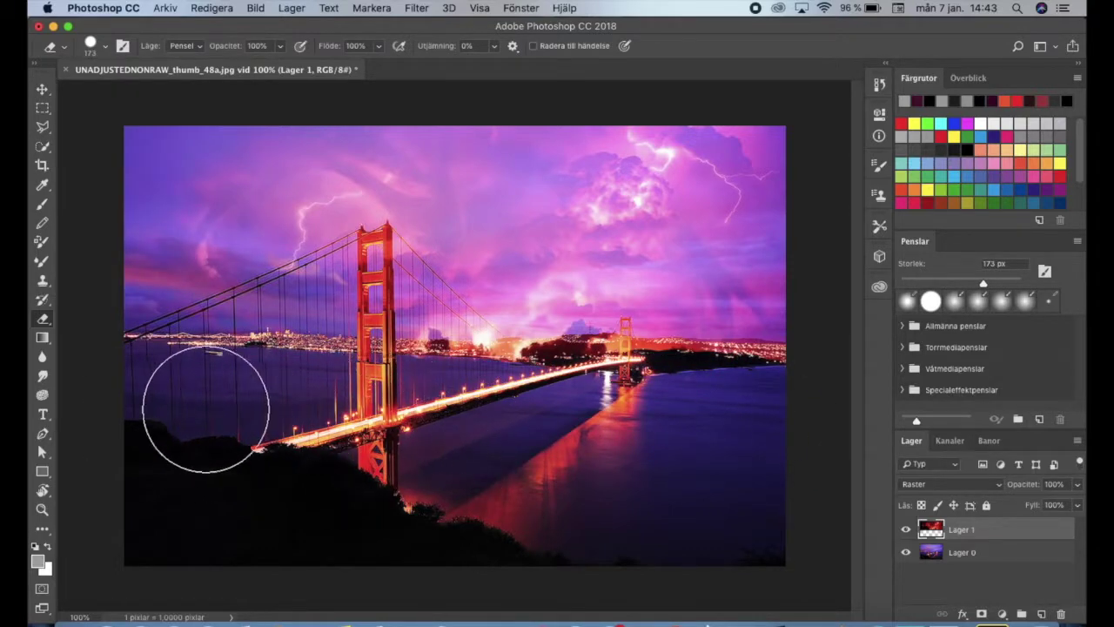
pyautogui.moveTo(310, 468)
pyautogui.mouseDown()
pyautogui.moveTo(447, 410)
pyautogui.moveTo(767, 410)
pyautogui.mouseUp()
# - Shrink the eraser to 10 px and erase the storm from the hillside lights
pyautogui.click(98, 45)
pyautogui.write('24')
pyautogui.scroll(2, 494, 406)
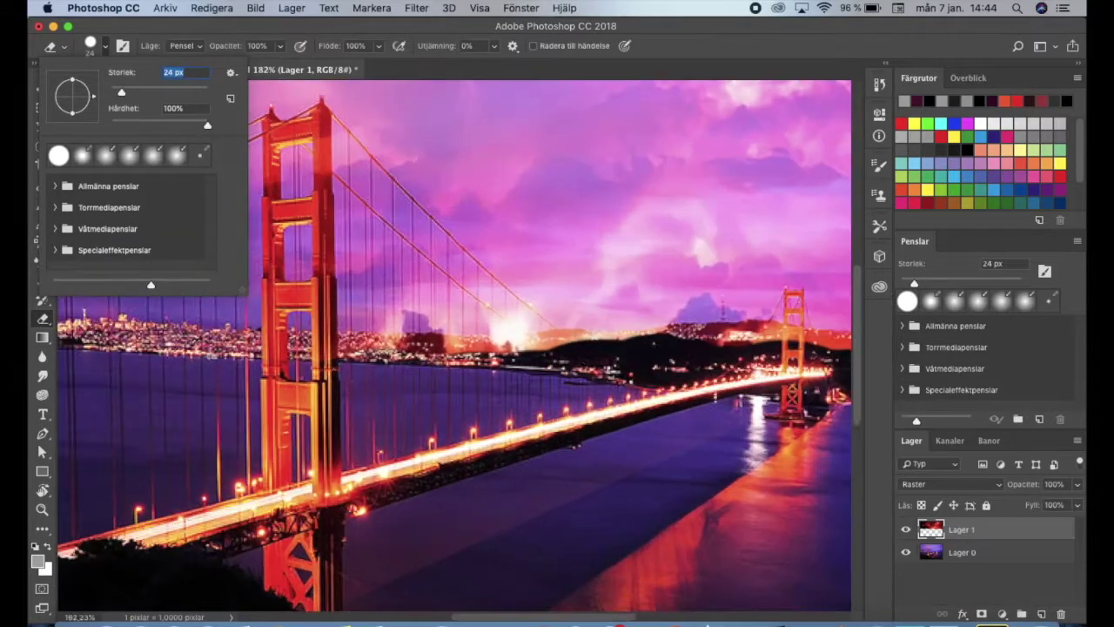
pyautogui.scroll(2, 494, 407)
pyautogui.write('10')
pyautogui.press('Return')
pyautogui.moveTo(423, 362)
pyautogui.mouseDown()
pyautogui.moveTo(427, 381)
pyautogui.moveTo(703, 384)
pyautogui.moveTo(604, 354)
pyautogui.moveTo(481, 353)
pyautogui.mouseUp()
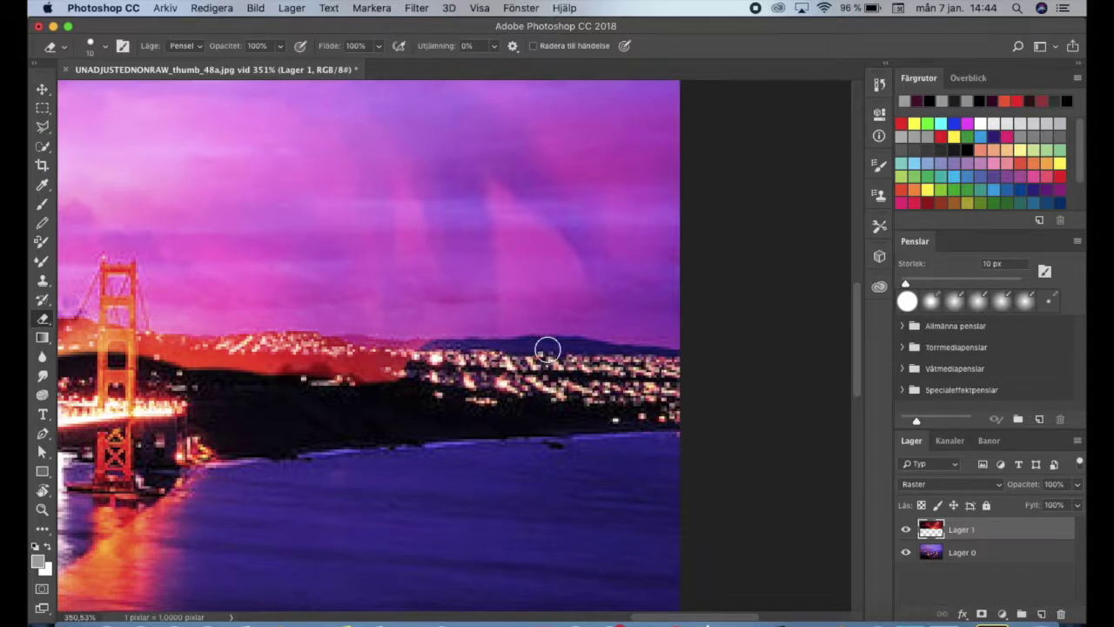
# - Erase the overlay around the right tower's hillside and the red glow along the hill crest
pyautogui.hscroll(-3, 547, 349)
pyautogui.moveTo(261, 381)
pyautogui.mouseDown()
pyautogui.moveTo(287, 357)
pyautogui.moveTo(323, 357)
pyautogui.moveTo(270, 381)
pyautogui.moveTo(538, 375)
pyautogui.moveTo(416, 356)
pyautogui.mouseUp()
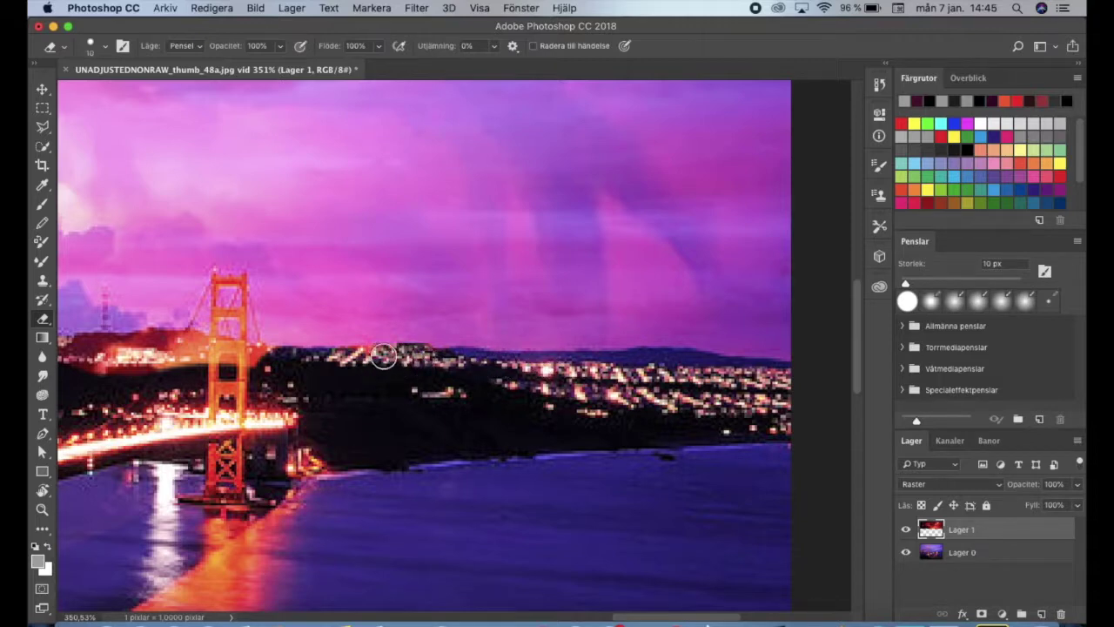
pyautogui.hscroll(-5, 358, 355)
pyautogui.moveTo(428, 389)
pyautogui.mouseDown()
pyautogui.moveTo(440, 376)
pyautogui.moveTo(483, 383)
pyautogui.moveTo(233, 377)
pyautogui.mouseUp()
pyautogui.moveTo(317, 371)
pyautogui.mouseDown()
pyautogui.moveTo(378, 365)
pyautogui.moveTo(424, 380)
pyautogui.mouseUp()
pyautogui.click(93, 45)
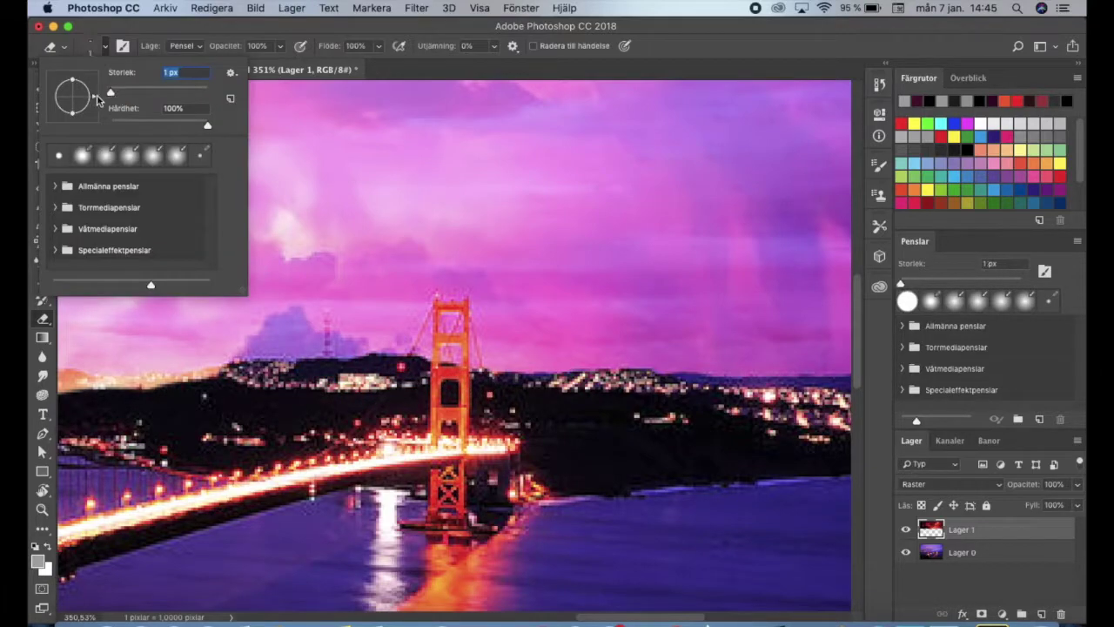
# - Zoom in on the far tower and set the eraser size to 4 px
pyautogui.moveTo(113, 91); pyautogui.dragTo(99, 99)
pyautogui.scroll(5, 292, 324)
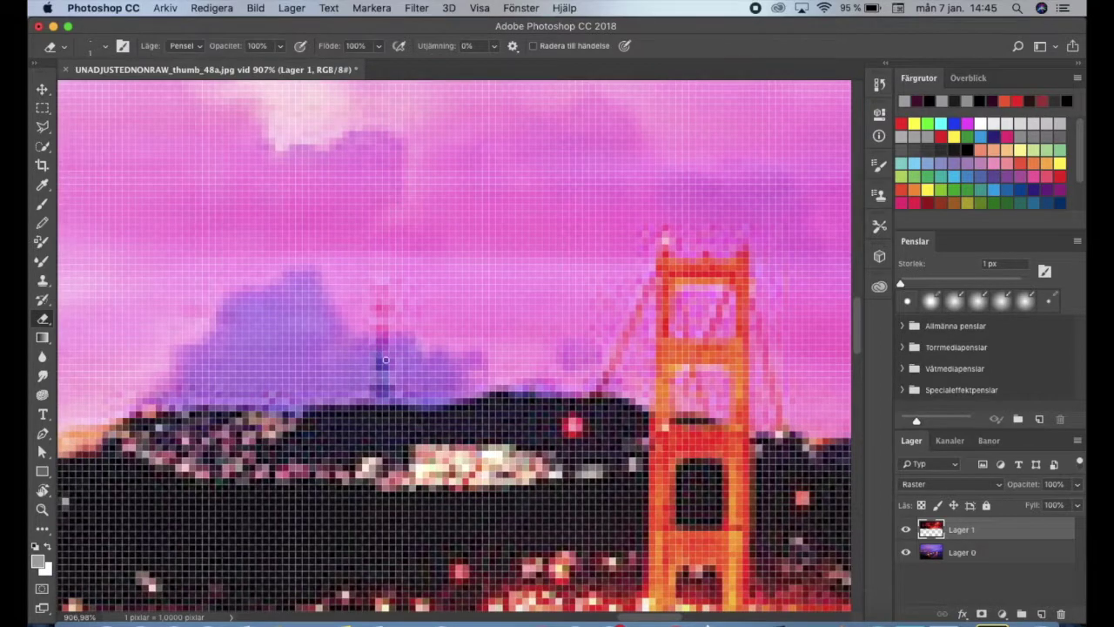
pyautogui.scroll(-3, 387, 304)
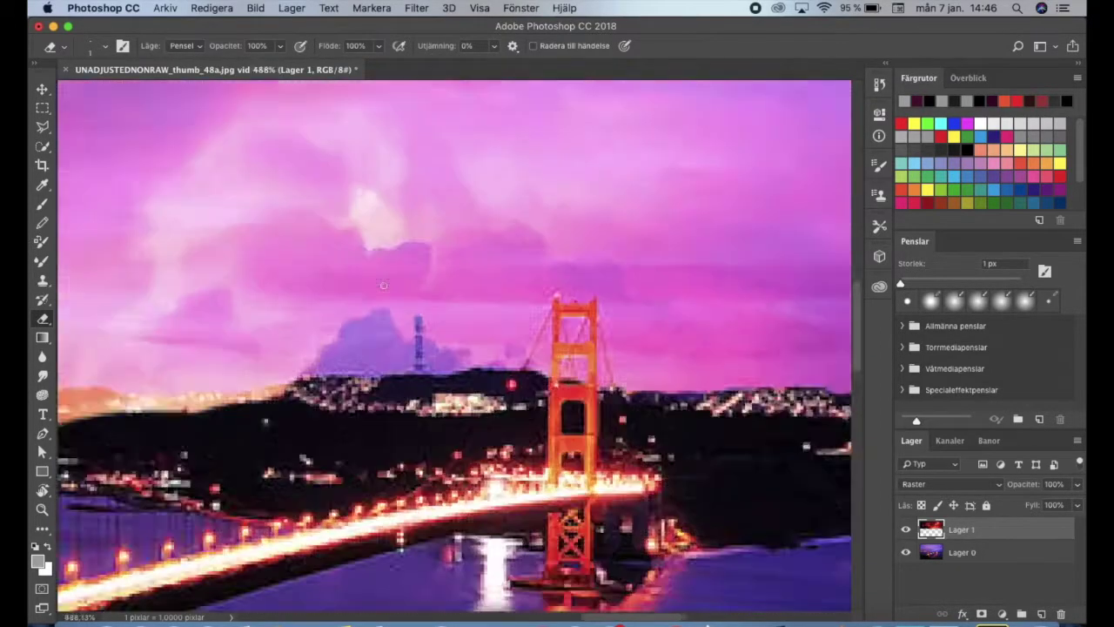
pyautogui.scroll(2, 406, 369)
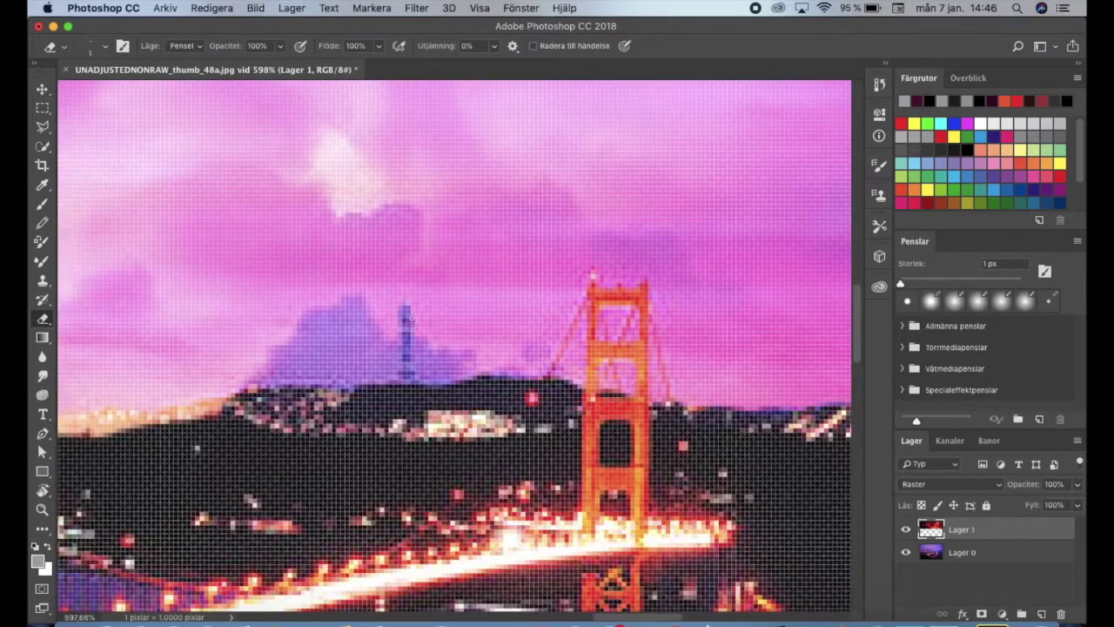
pyautogui.scroll(-4, 406, 421)
pyautogui.scroll(2, 383, 426)
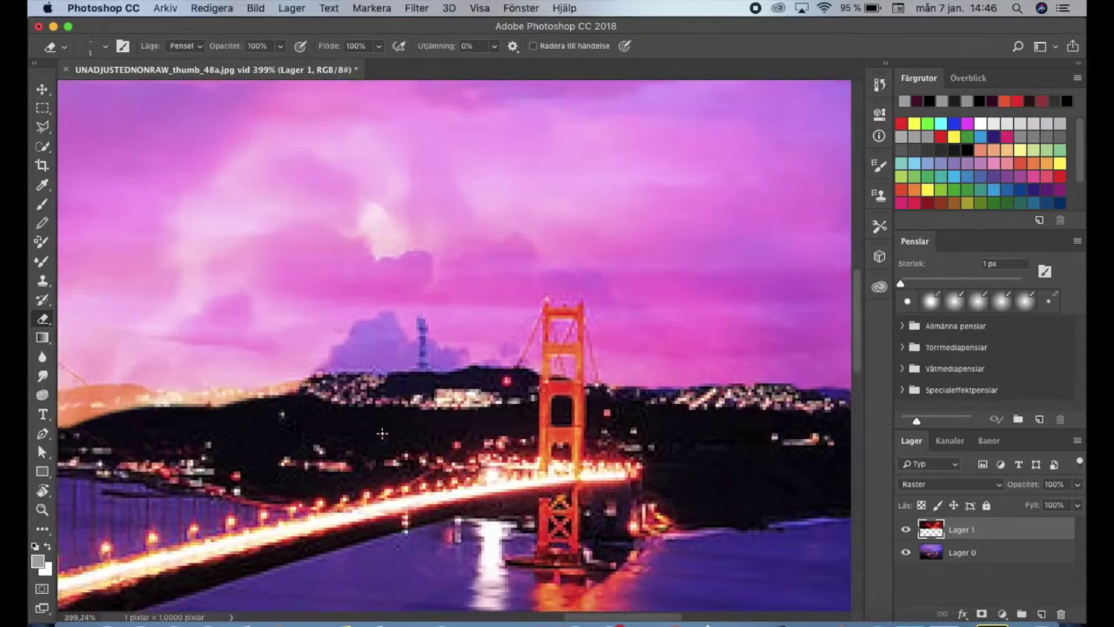
pyautogui.scroll(2, 383, 427)
pyautogui.scroll(2, 382, 427)
pyautogui.click(90, 47)
pyautogui.write('4')
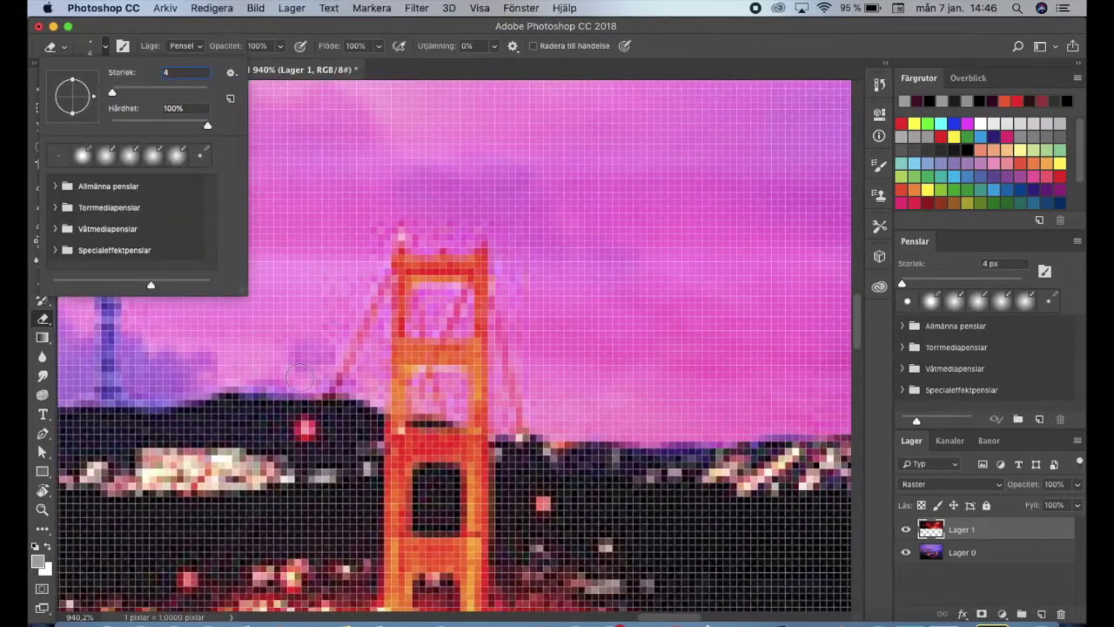
# - Erase the overlay along the far tower's left edge and crossbar
pyautogui.moveTo(394, 423); pyautogui.dragTo(397, 308)
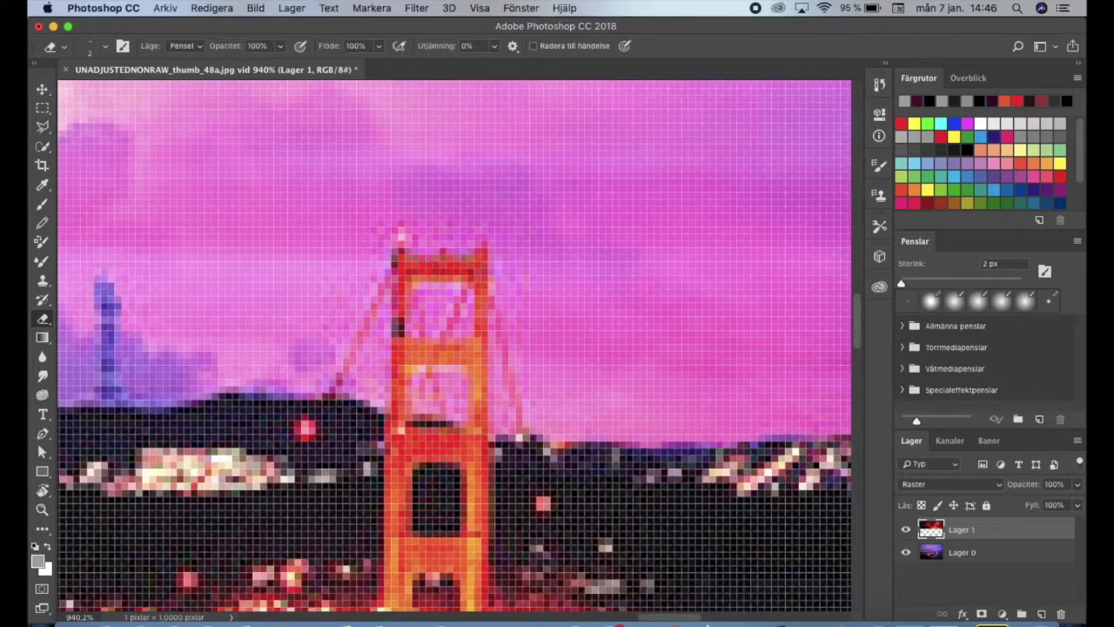
pyautogui.moveTo(476, 354); pyautogui.dragTo(406, 348)
pyautogui.moveTo(398, 414); pyautogui.dragTo(401, 416)
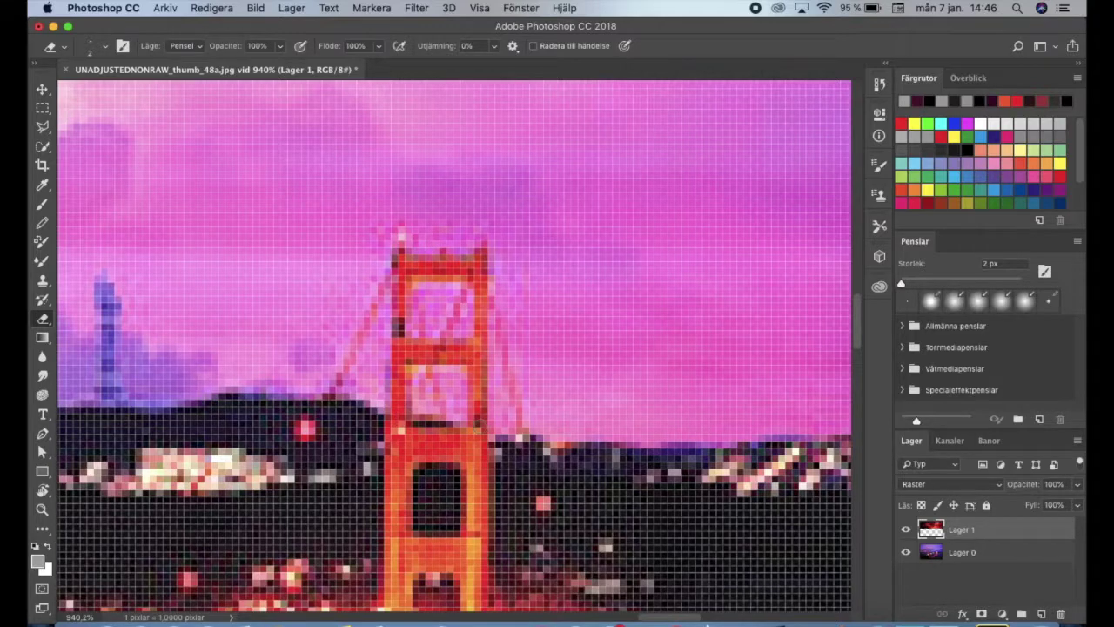
# - Erase the overlay along the tower's upper frame and the left and right suspension cables
pyautogui.moveTo(432, 344); pyautogui.dragTo(460, 290)
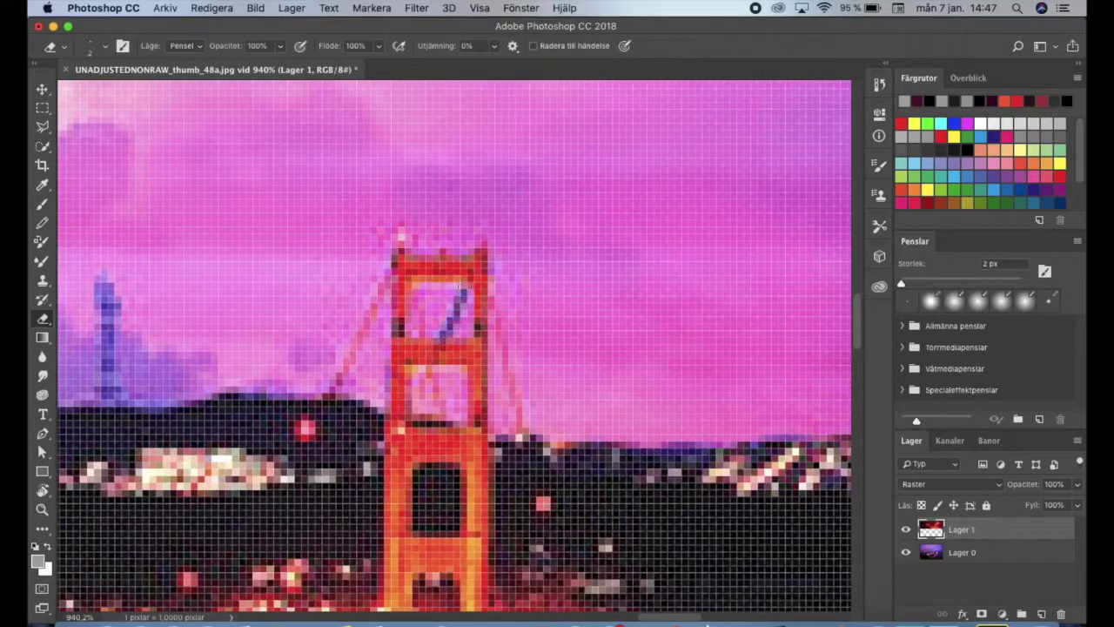
pyautogui.moveTo(324, 405); pyautogui.dragTo(347, 356)
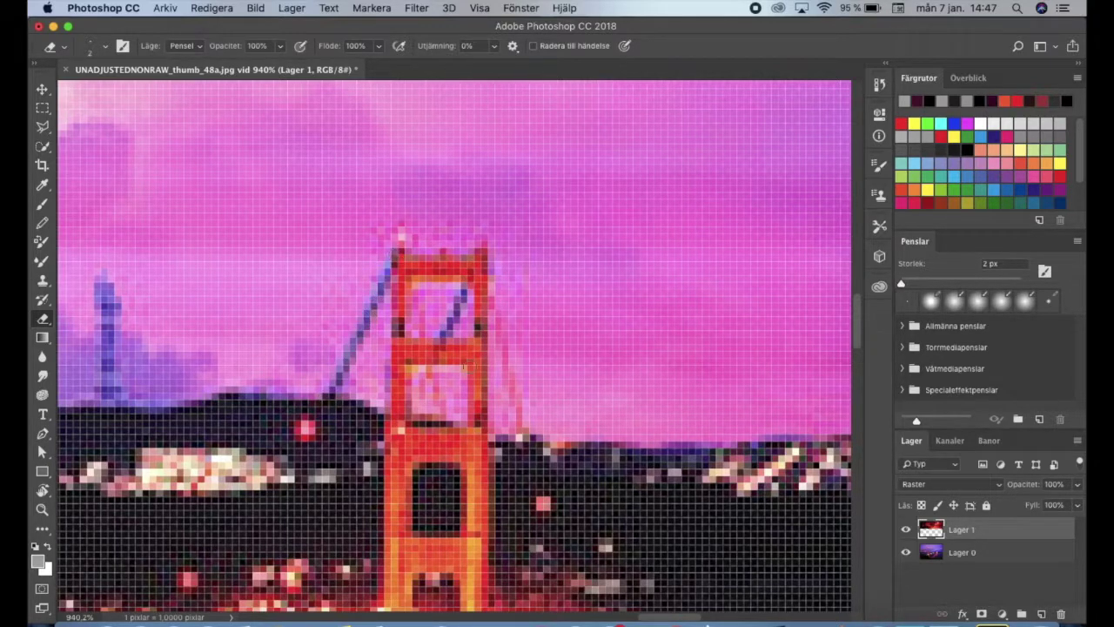
pyautogui.moveTo(520, 434); pyautogui.dragTo(503, 368)
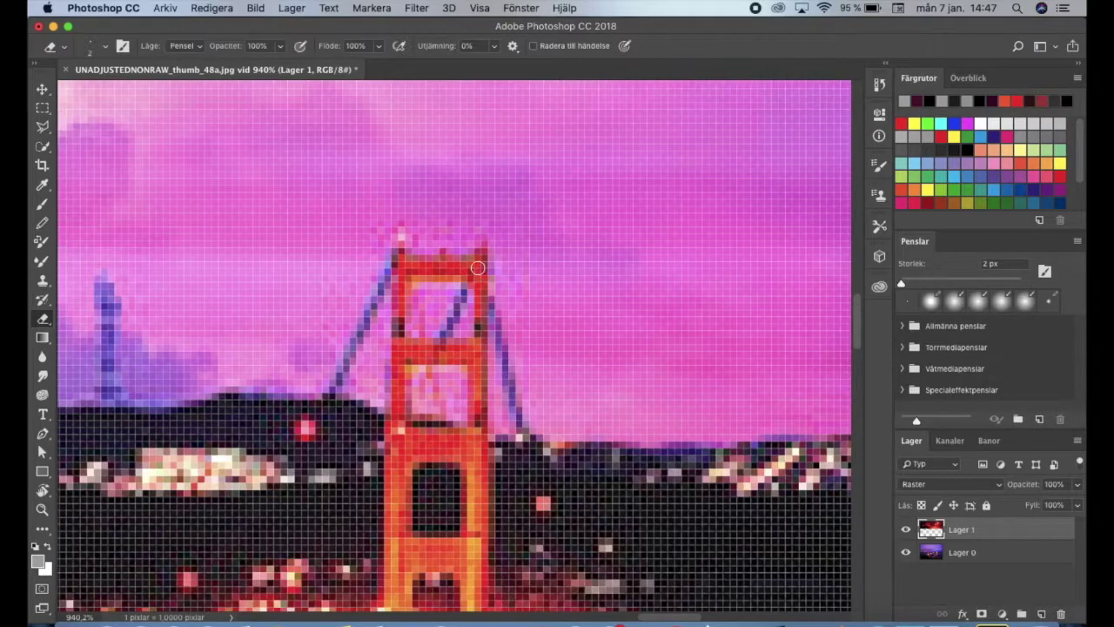
pyautogui.scroll(-5, 438, 343)
pyautogui.scroll(1, 302, 459)
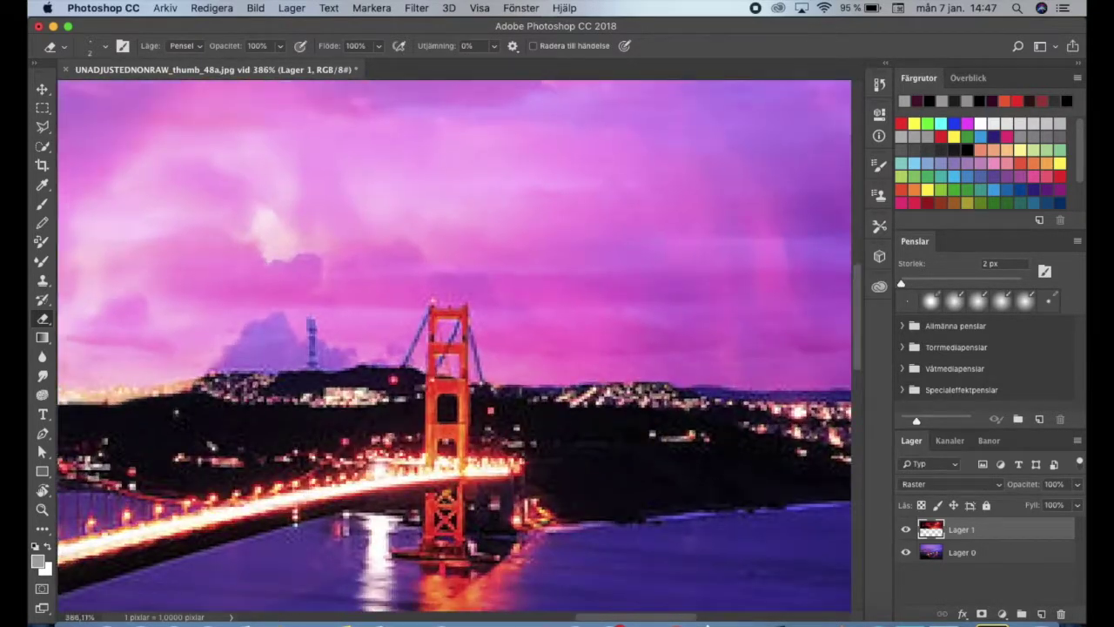
pyautogui.scroll(2, 302, 459)
pyautogui.scroll(2, 302, 459)
pyautogui.hscroll(-5, 302, 460)
pyautogui.hscroll(5, 302, 460)
# - Delete the last two eraser steps from the History panel
pyautogui.click(879, 84)
pyautogui.click(837, 224)
pyautogui.press('Return')
pyautogui.click(837, 224)
pyautogui.click(667, 231)
# - Resize the eraser brush to about 10 px in the options-bar brush picker
pyautogui.hscroll(-10, 478, 274)
pyautogui.click(92, 47)
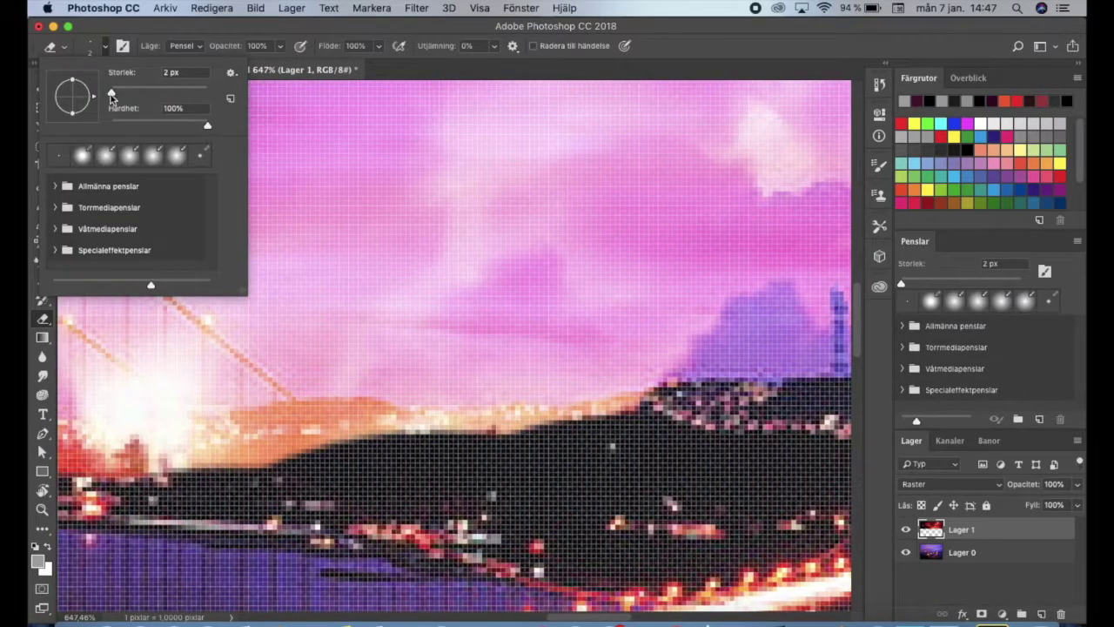
pyautogui.moveTo(117, 94); pyautogui.dragTo(114, 94)
pyautogui.scroll(-3, 406, 331)
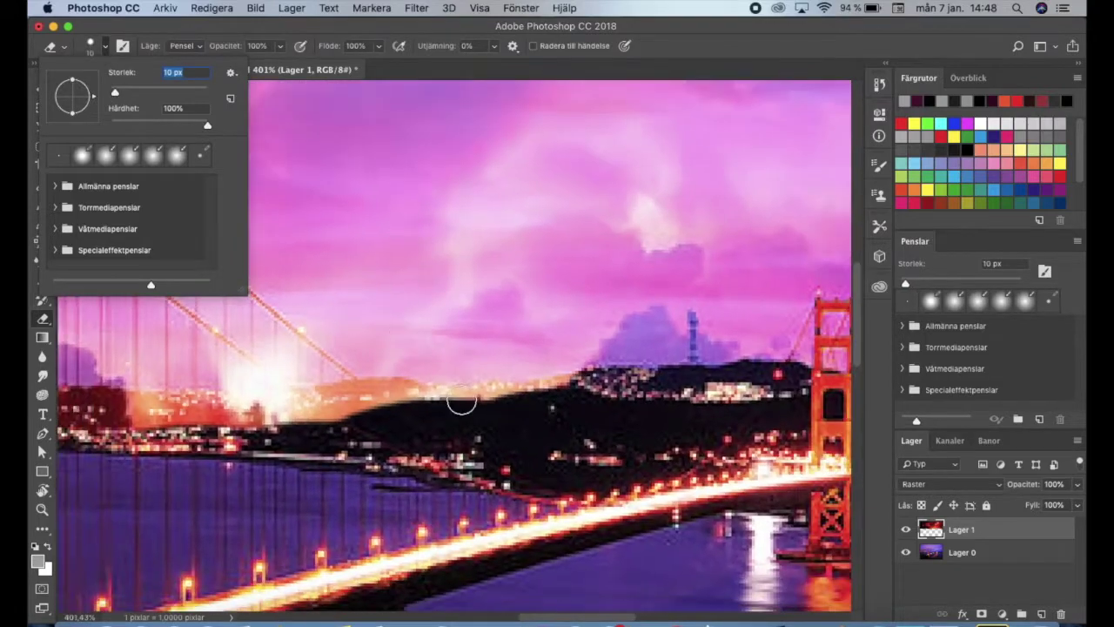
pyautogui.click(460, 398)
pyautogui.click(92, 47)
pyautogui.moveTo(114, 94); pyautogui.dragTo(117, 96)
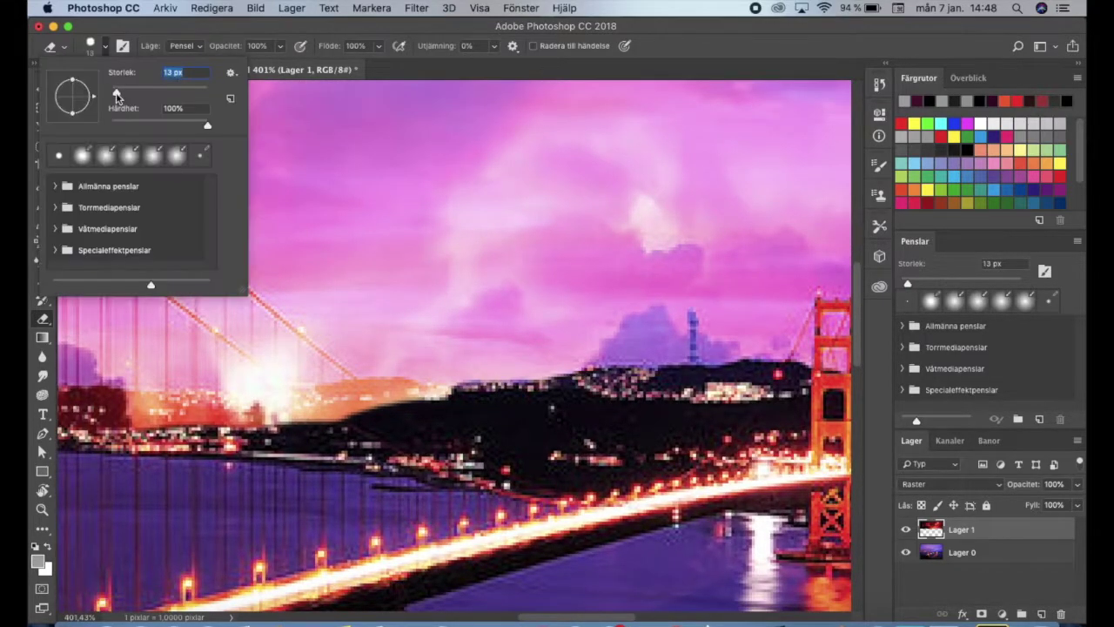
pyautogui.click(361, 414)
# - Erase the orange glow along the dark hillside behind the bridge
pyautogui.moveTo(369, 390)
pyautogui.mouseDown()
pyautogui.moveTo(427, 398)
pyautogui.moveTo(373, 403)
pyautogui.moveTo(435, 402)
pyautogui.moveTo(61, 414)
pyautogui.mouseUp()
pyautogui.scroll(-3, 373, 403)
pyautogui.scroll(5, 393, 398)
pyautogui.hscroll(-5, 299, 423)
pyautogui.moveTo(131, 439)
pyautogui.mouseDown()
pyautogui.moveTo(375, 409)
pyautogui.moveTo(731, 418)
pyautogui.mouseUp()
pyautogui.hscroll(-5, 393, 432)
pyautogui.scroll(-5, 393, 431)
pyautogui.scroll(2, 356, 440)
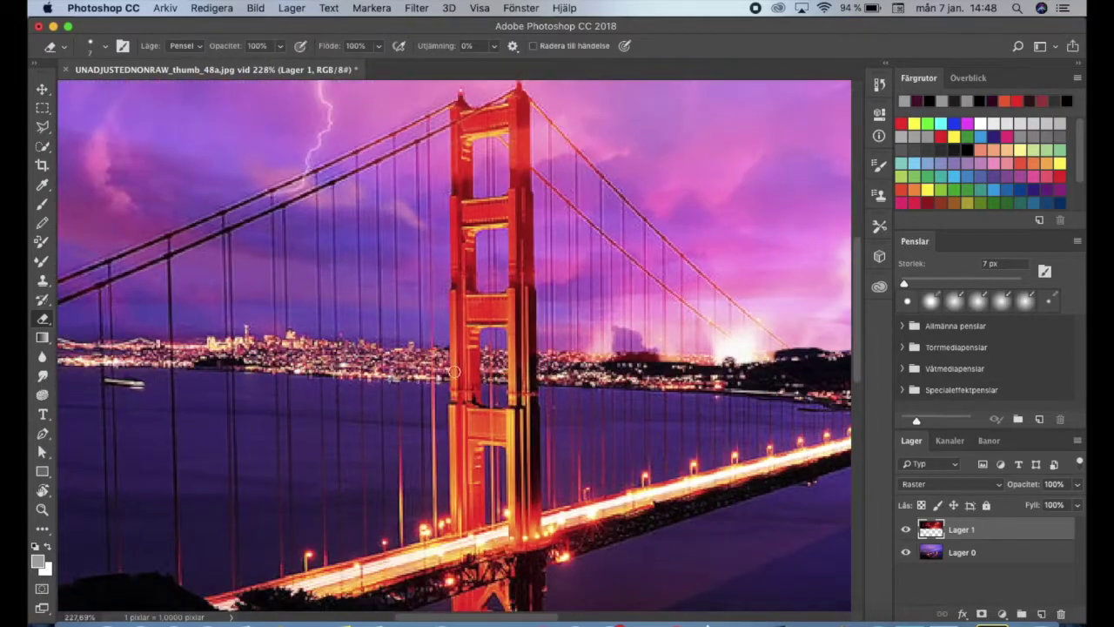
pyautogui.scroll(1, 120, 378)
pyautogui.scroll(1, 209, 325)
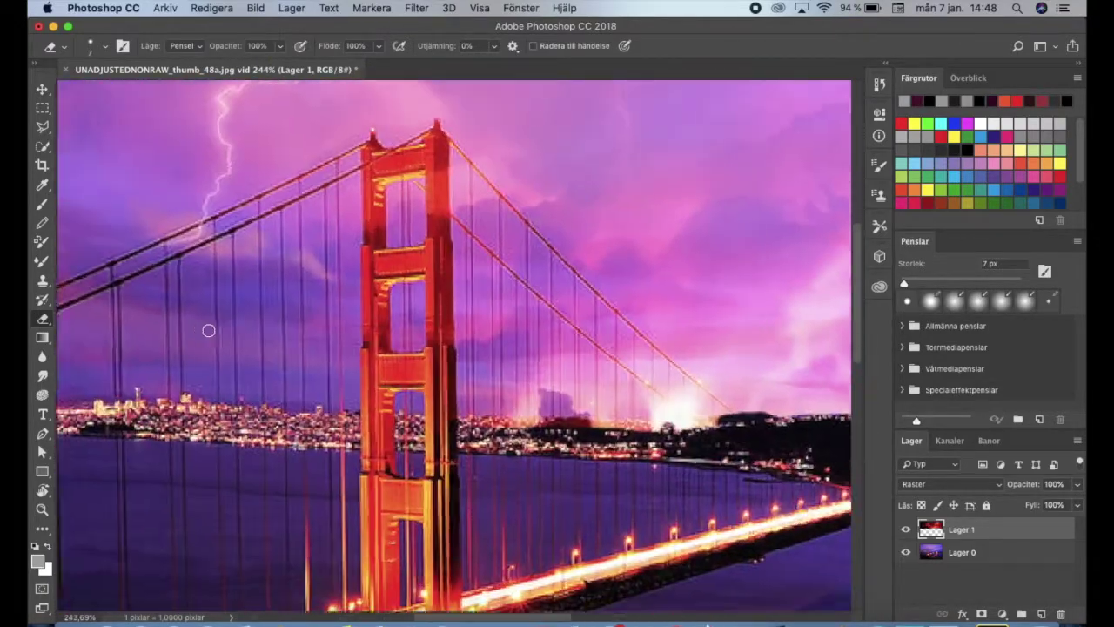
pyautogui.scroll(1, 230, 315)
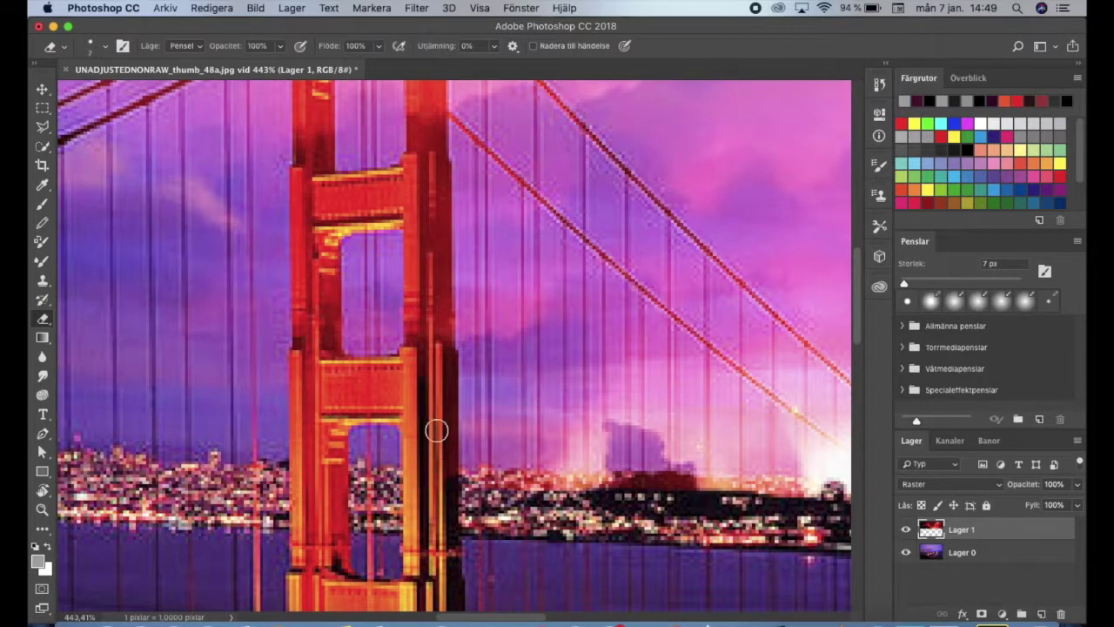
pyautogui.click(951, 484)
# - Switch the storm layer to Normal blending at 41% opacity
pyautogui.click(935, 377)
pyautogui.click(1080, 484)
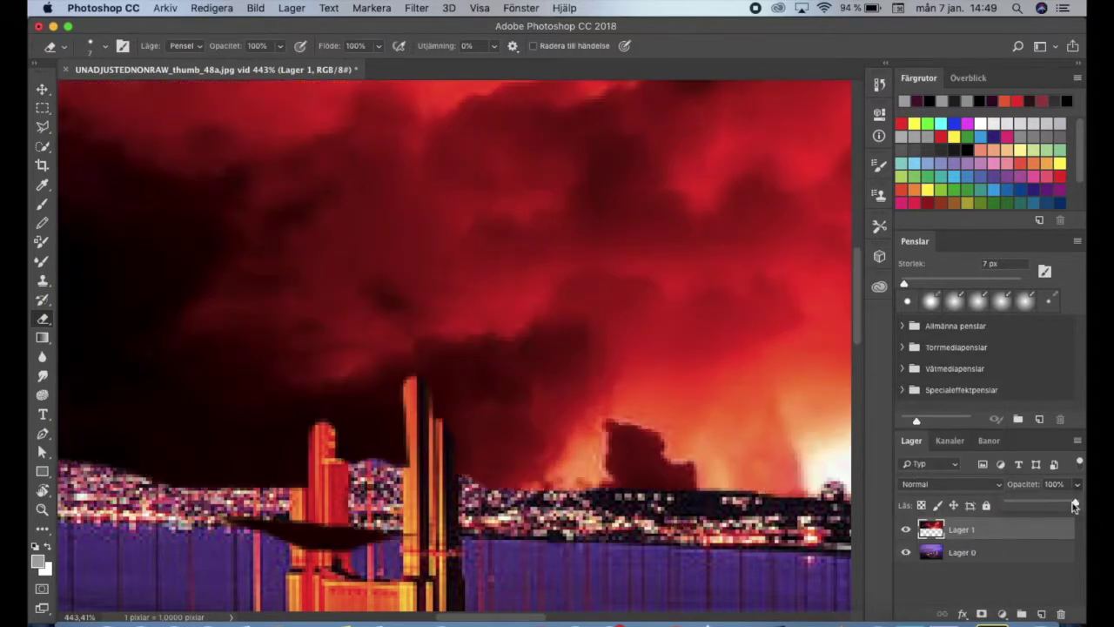
pyautogui.moveTo(1078, 508); pyautogui.dragTo(1040, 509)
# - Erase the storm layer from the near tower's legs and crossbeams
pyautogui.moveTo(419, 456); pyautogui.dragTo(424, 456)
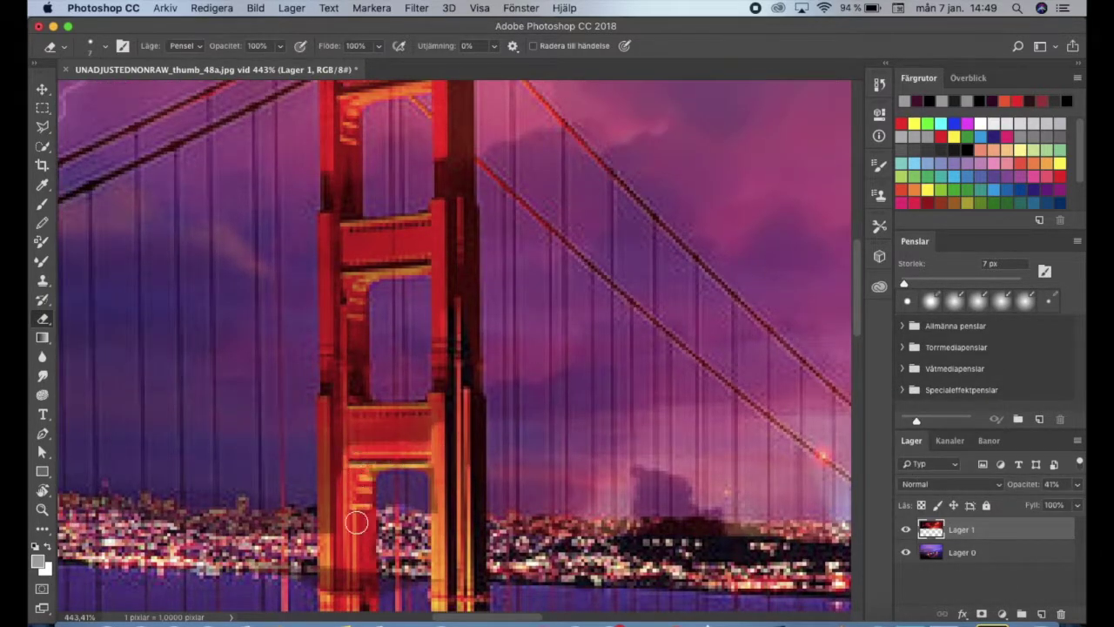
pyautogui.moveTo(336, 541); pyautogui.dragTo(348, 550)
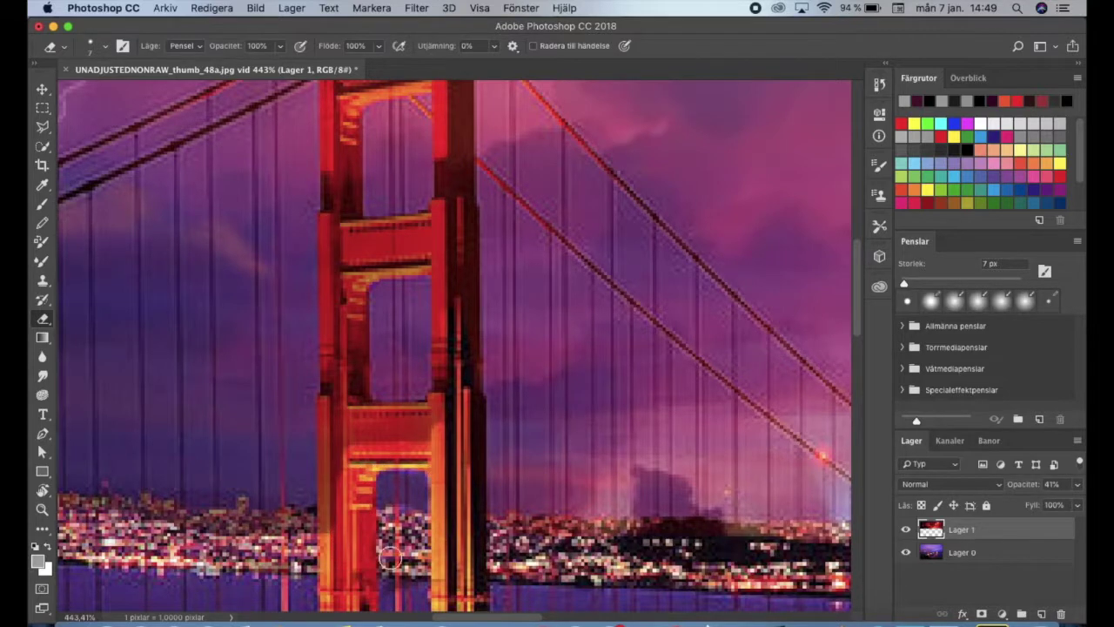
pyautogui.moveTo(342, 508); pyautogui.dragTo(331, 529)
pyautogui.moveTo(332, 468)
pyautogui.mouseDown()
pyautogui.moveTo(403, 430)
pyautogui.moveTo(408, 414)
pyautogui.mouseUp()
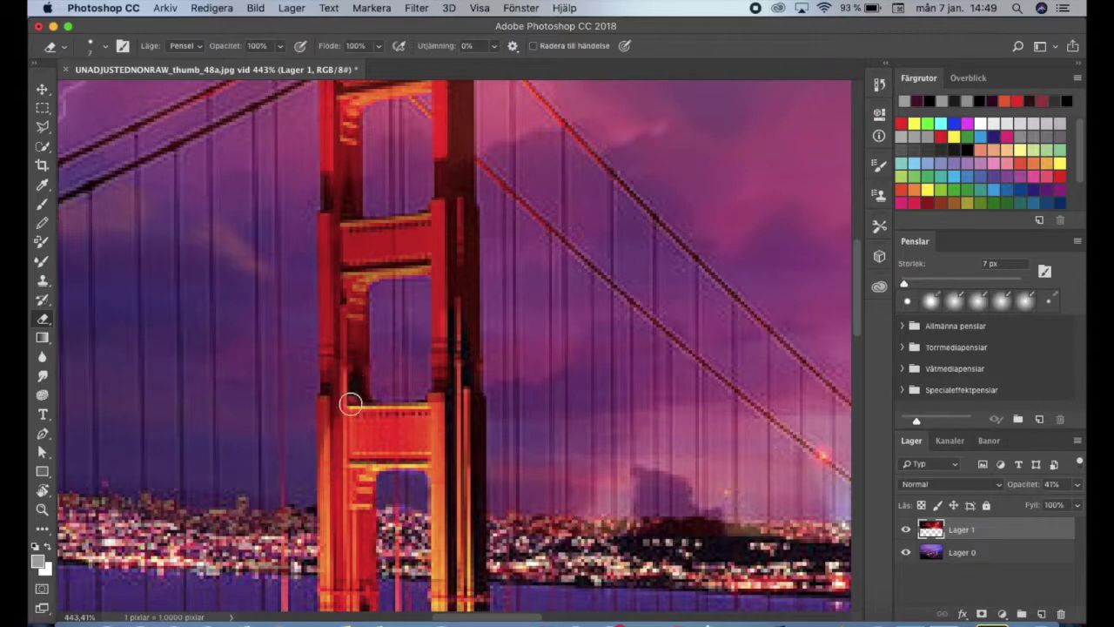
pyautogui.moveTo(355, 333)
pyautogui.mouseDown()
pyautogui.moveTo(363, 264)
pyautogui.moveTo(400, 264)
pyautogui.moveTo(424, 236)
pyautogui.moveTo(354, 229)
pyautogui.moveTo(346, 354)
pyautogui.mouseUp()
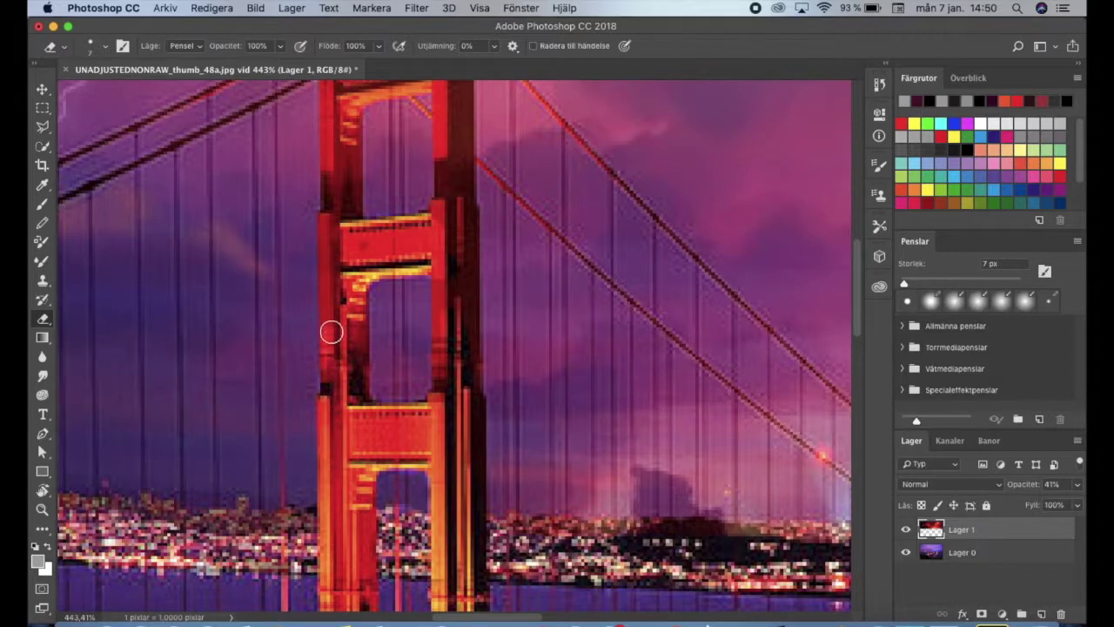
pyautogui.moveTo(333, 296); pyautogui.dragTo(332, 208)
pyautogui.scroll(2, 335, 275)
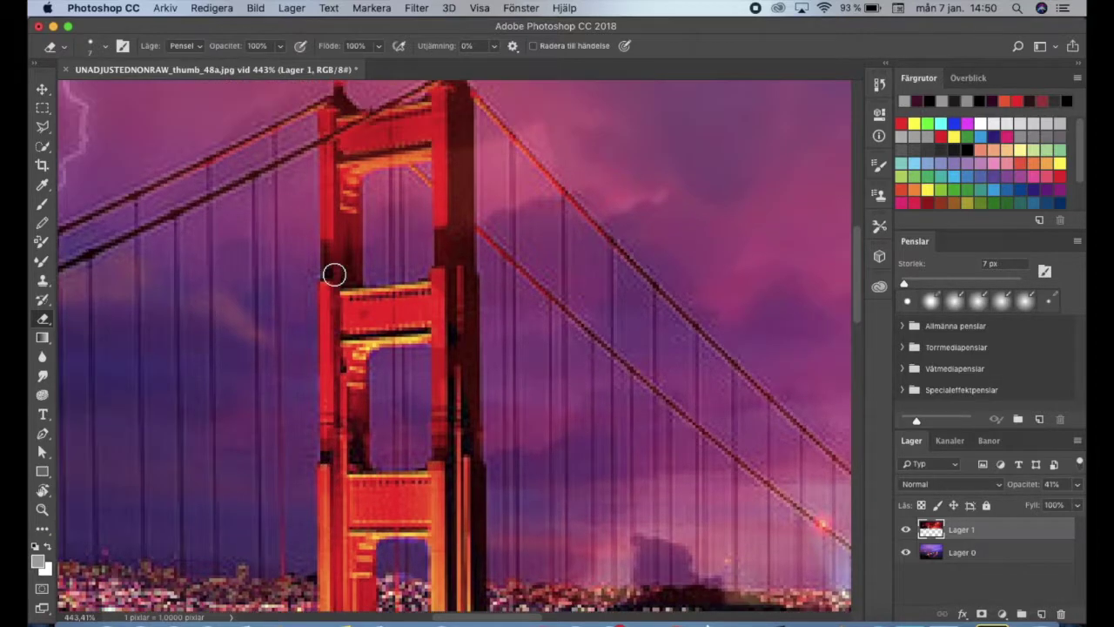
pyautogui.moveTo(346, 224); pyautogui.dragTo(337, 231)
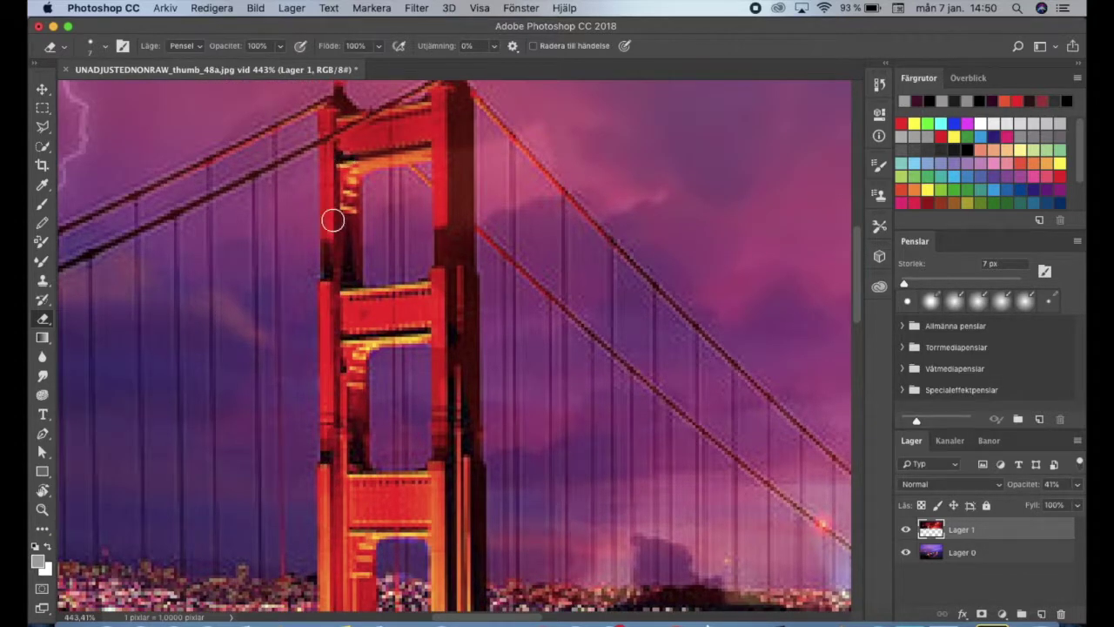
pyautogui.moveTo(377, 156); pyautogui.dragTo(422, 128)
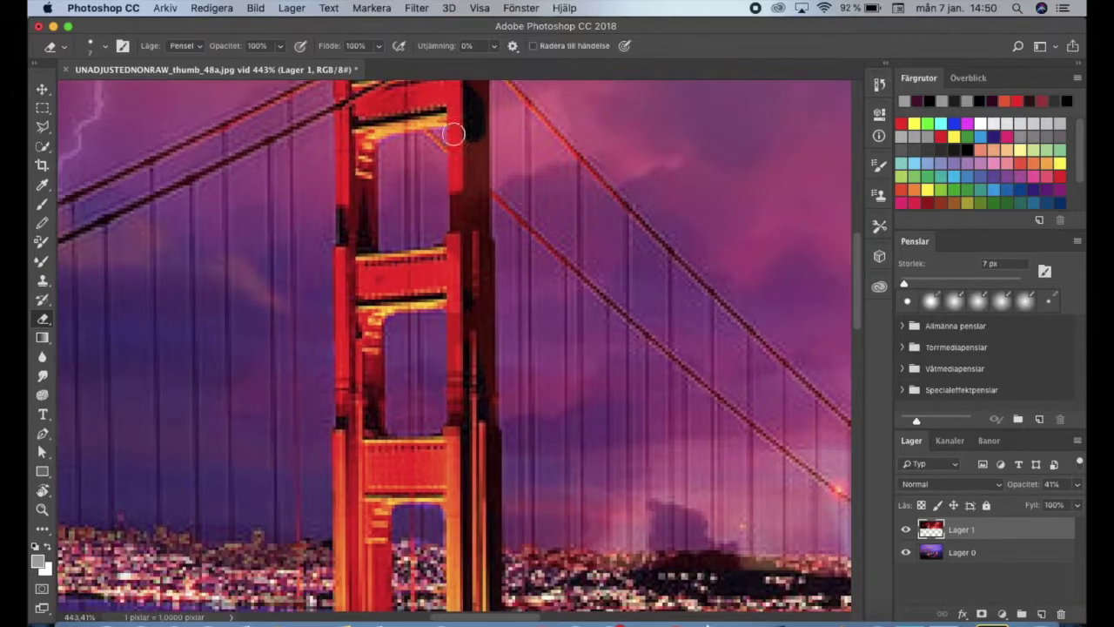
pyautogui.scroll(-5, 438, 349)
# - Readjust the storm layer opacity, trying about 91% and settling on 64%
pyautogui.moveTo(1034, 505); pyautogui.dragTo(1070, 514)
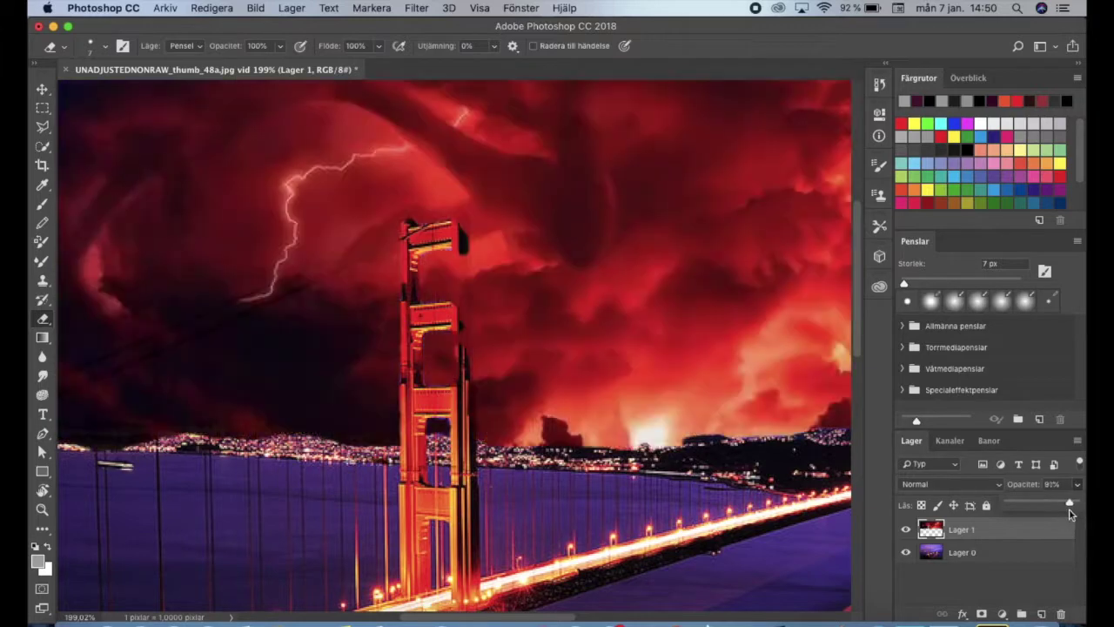
pyautogui.scroll(-5, 524, 548)
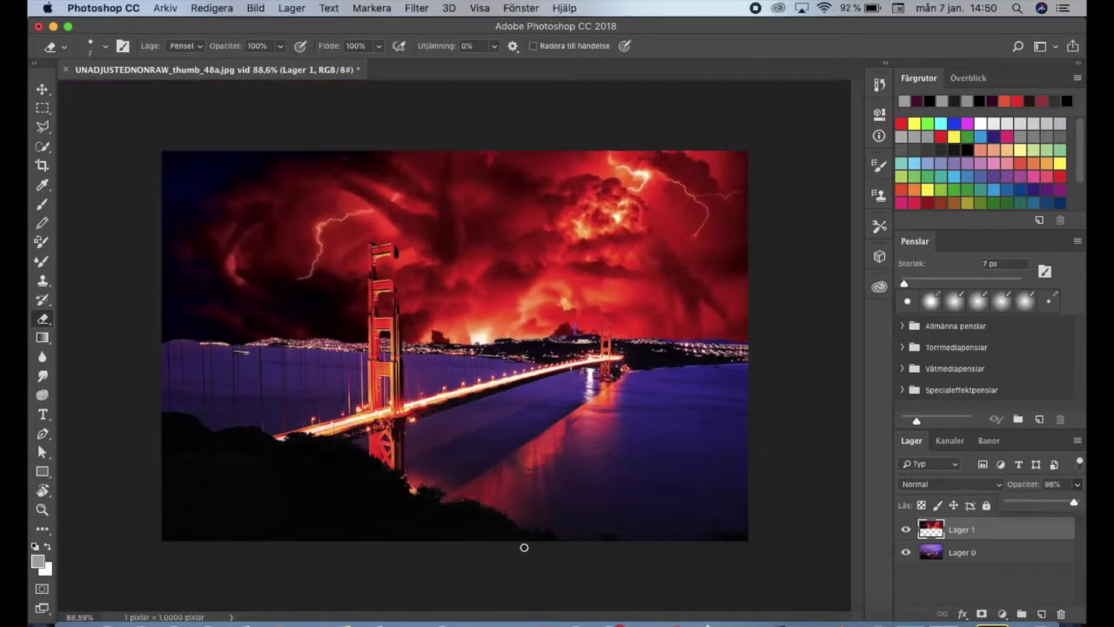
pyautogui.scroll(3, 610, 467)
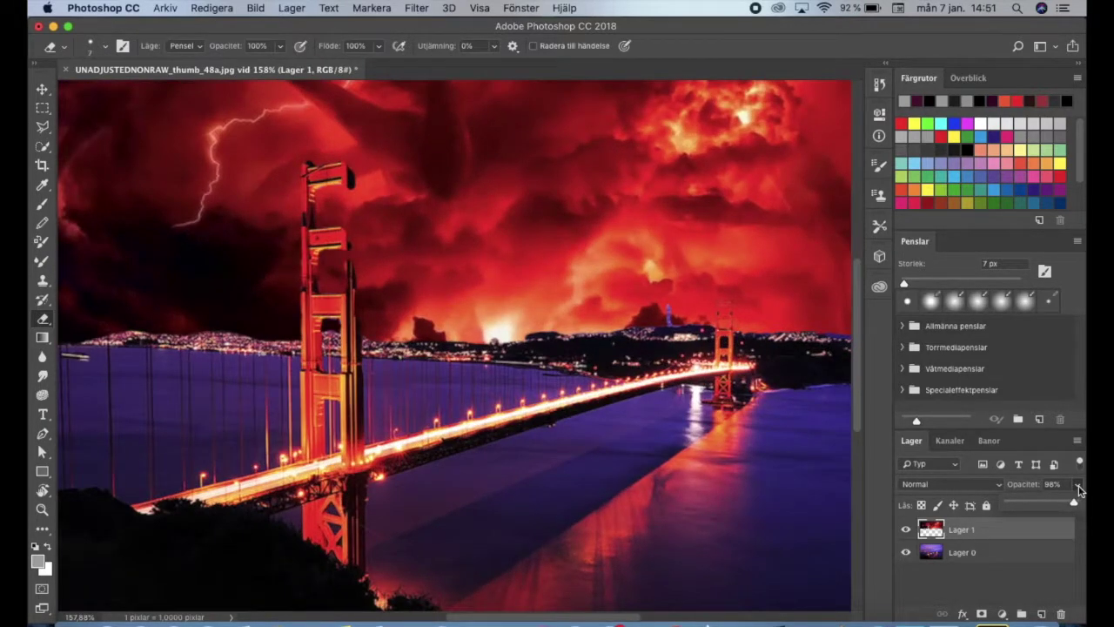
pyautogui.moveTo(1080, 490); pyautogui.dragTo(1050, 502)
pyautogui.scroll(-2, 639, 514)
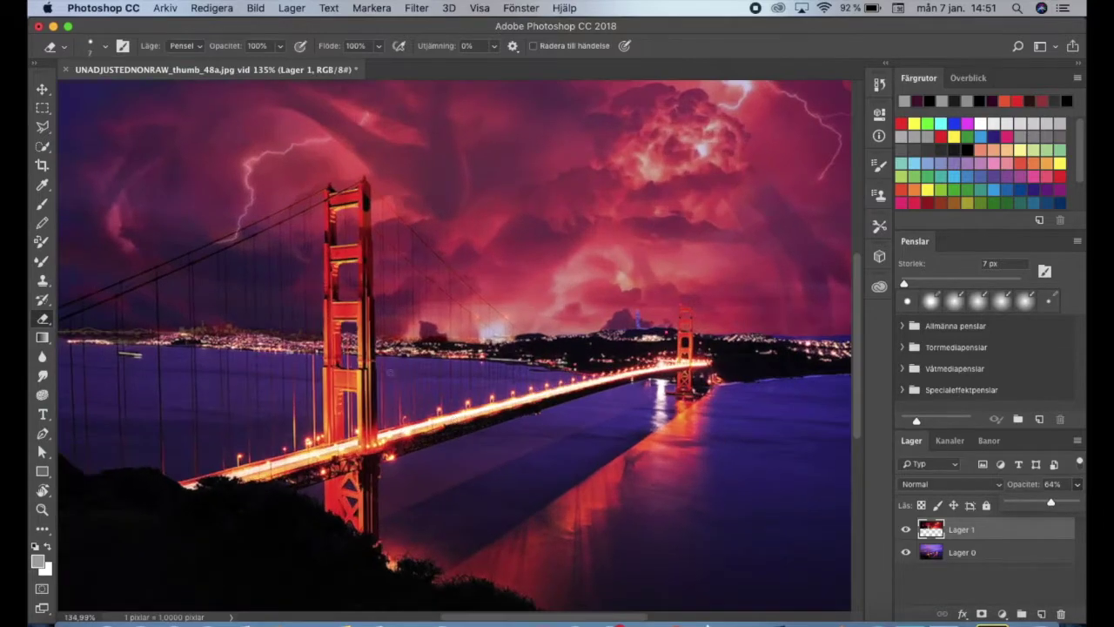
pyautogui.scroll(2, 330, 318)
pyautogui.scroll(3, 331, 319)
pyautogui.scroll(3, 358, 377)
# - Erase the storm layer along the near tower's right edge up to its top
pyautogui.moveTo(402, 376)
pyautogui.mouseDown()
pyautogui.moveTo(401, 298)
pyautogui.moveTo(406, 426)
pyautogui.mouseUp()
pyautogui.scroll(3, 406, 327)
pyautogui.moveTo(396, 316); pyautogui.dragTo(385, 316)
pyautogui.moveTo(401, 357); pyautogui.dragTo(394, 141)
pyautogui.scroll(-5, 384, 177)
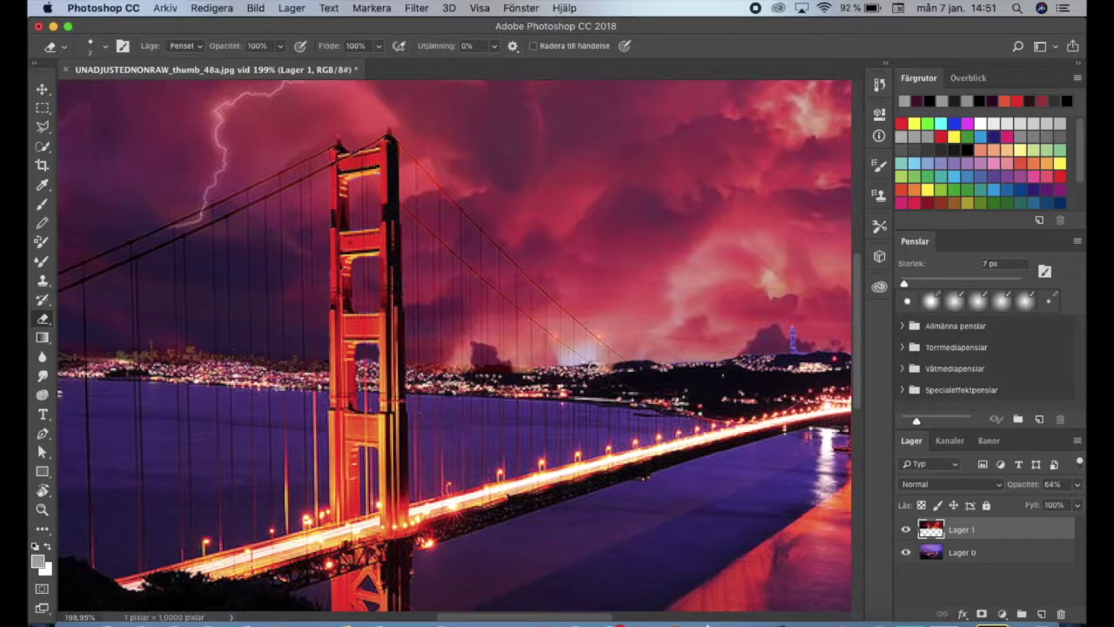
# - Delete an earlier state from the History panel
pyautogui.click(880, 83)
pyautogui.click(839, 226)
pyautogui.click(667, 229)
pyautogui.scroll(5, 568, 356)
# - Erase the reddish haze over the city lights along the skyline
pyautogui.moveTo(502, 400); pyautogui.dragTo(639, 402)
pyautogui.moveTo(293, 391); pyautogui.dragTo(448, 395)
pyautogui.hscroll(-10, 392, 393)
pyautogui.scroll(1, 375, 392)
pyautogui.moveTo(300, 422); pyautogui.dragTo(478, 429)
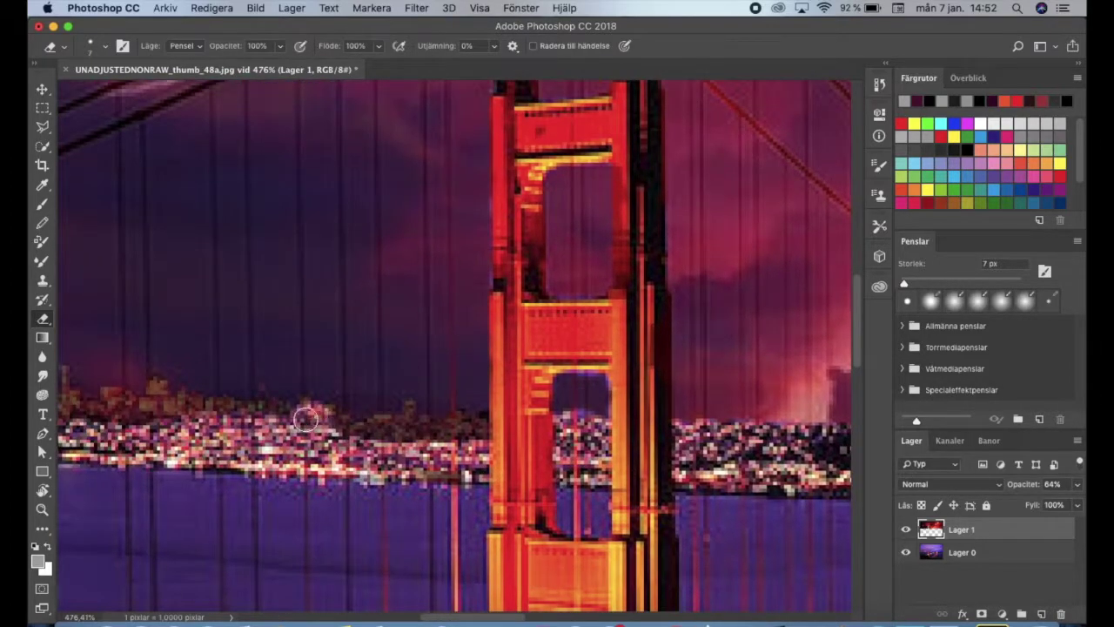
pyautogui.hscroll(-5, 365, 418)
pyautogui.moveTo(348, 416)
pyautogui.mouseDown()
pyautogui.moveTo(379, 400)
pyautogui.moveTo(439, 413)
pyautogui.mouseUp()
# - Clear the remaining haze over the city lights further along the skyline
pyautogui.hscroll(-8, 440, 412)
pyautogui.moveTo(278, 428)
pyautogui.mouseDown()
pyautogui.moveTo(331, 398)
pyautogui.moveTo(435, 406)
pyautogui.moveTo(567, 391)
pyautogui.moveTo(648, 409)
pyautogui.mouseUp()
pyautogui.hscroll(-8, 200, 406)
pyautogui.moveTo(199, 405)
pyautogui.mouseDown()
pyautogui.moveTo(456, 428)
pyautogui.moveTo(461, 398)
pyautogui.moveTo(609, 400)
pyautogui.mouseUp()
pyautogui.moveTo(341, 402)
pyautogui.mouseDown()
pyautogui.moveTo(257, 396)
pyautogui.moveTo(368, 403)
pyautogui.mouseUp()
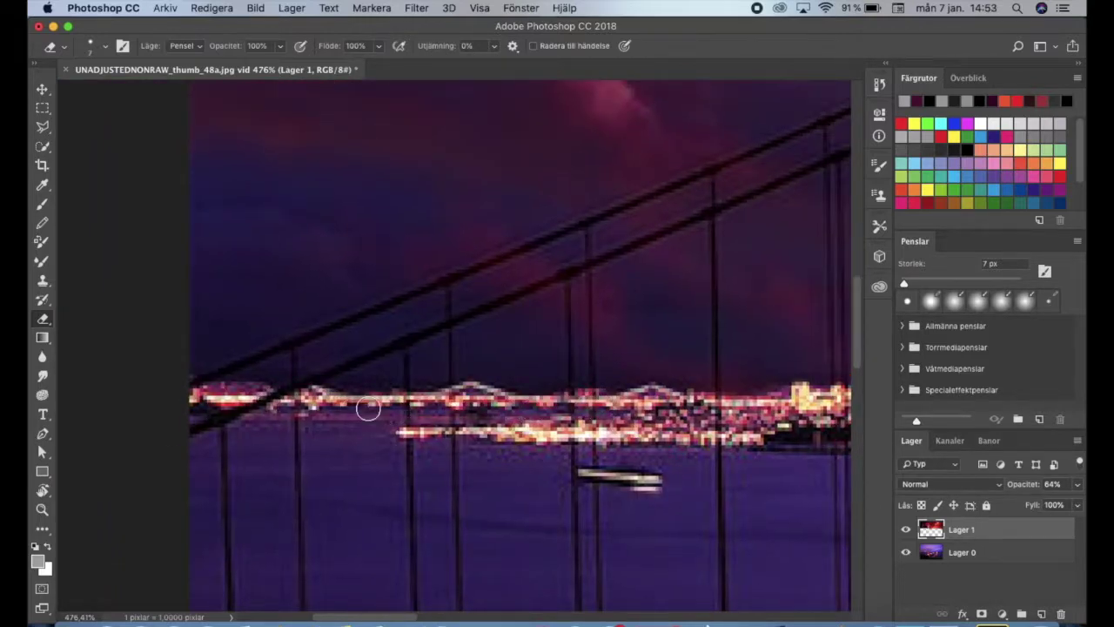
pyautogui.scroll(-3, 368, 403)
pyautogui.hscroll(5, 360, 490)
pyautogui.scroll(-5, 360, 490)
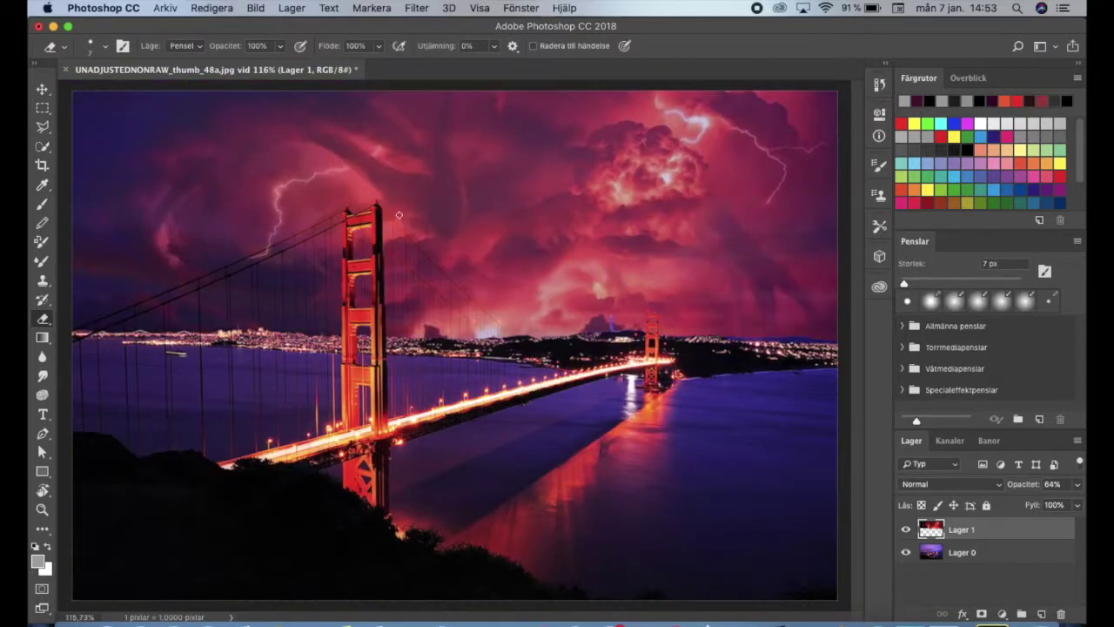
pyautogui.click(1077, 484)
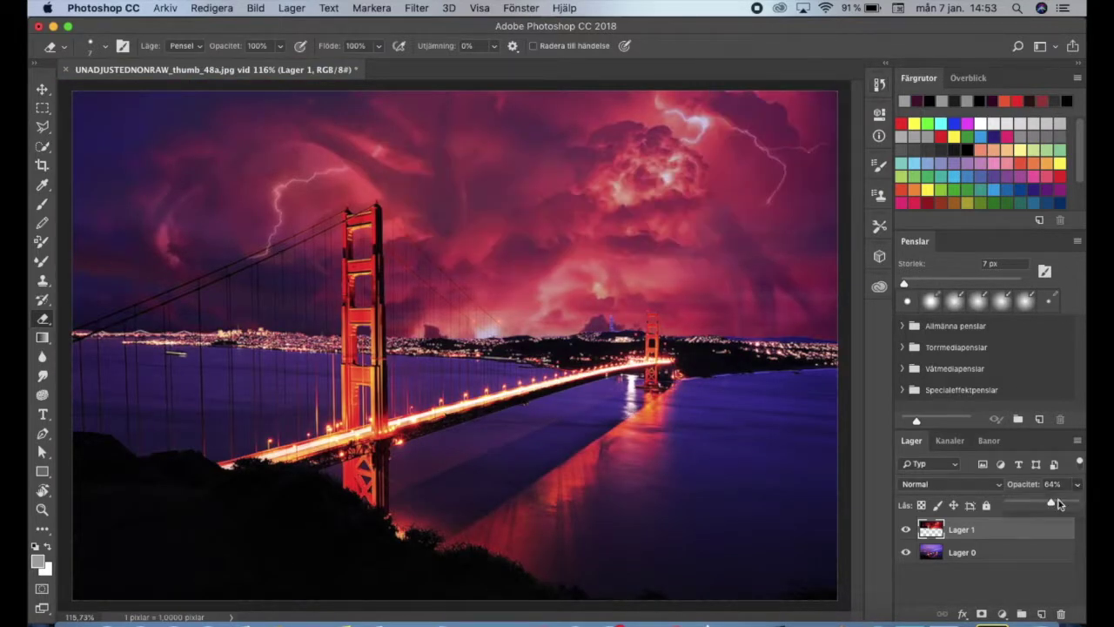
# - Lower the storm layer to 60% opacity and pick the Brush with black as foreground
pyautogui.moveTo(1055, 505); pyautogui.dragTo(1050, 506)
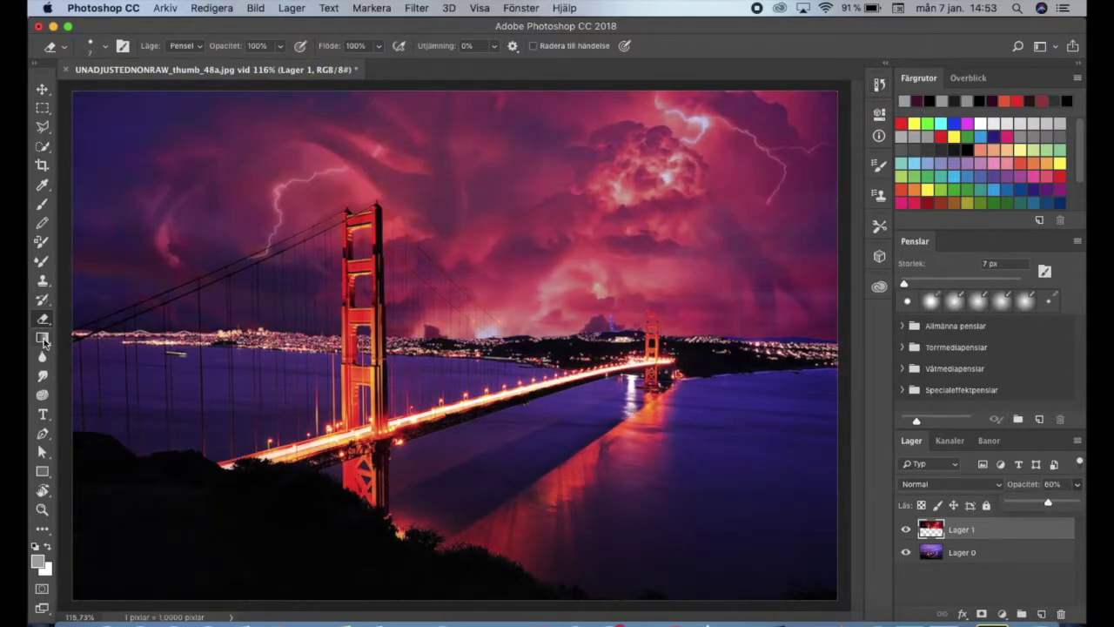
pyautogui.click(42, 204)
pyautogui.click(91, 45)
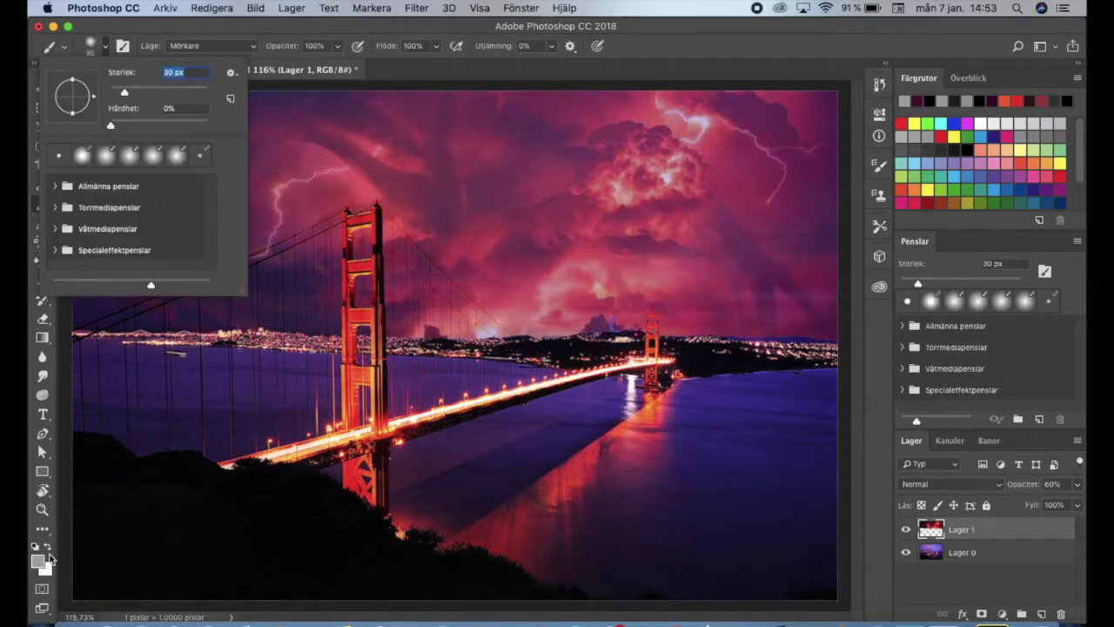
pyautogui.click(37, 561)
pyautogui.click(704, 183)
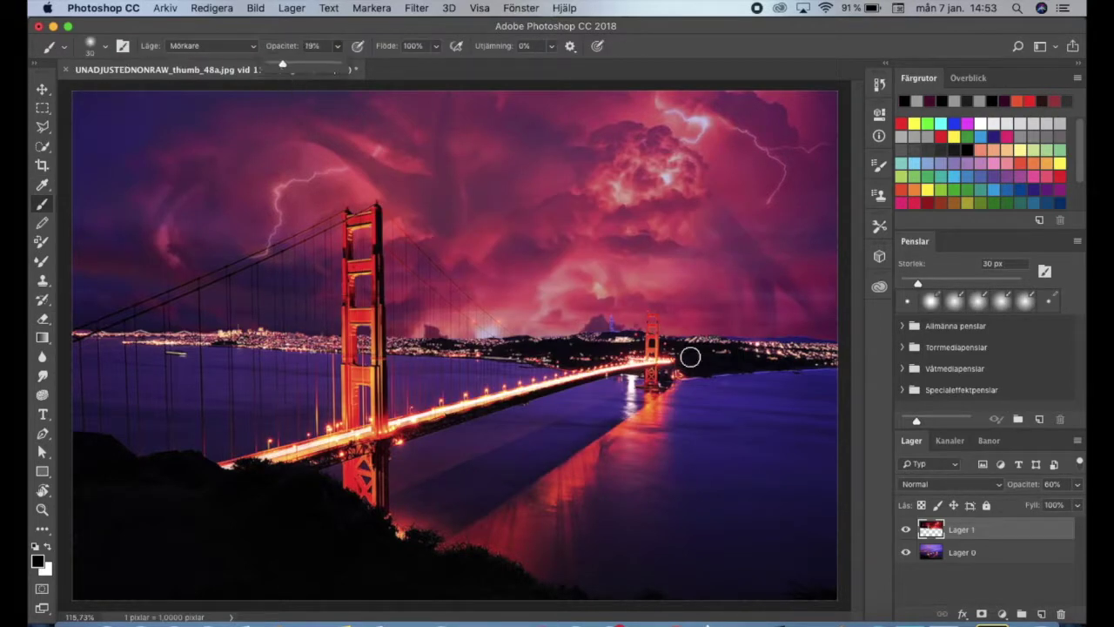
# - Restore the accidentally deleted storm layer Lager 1 from History
pyautogui.hotkey('alt', '[')
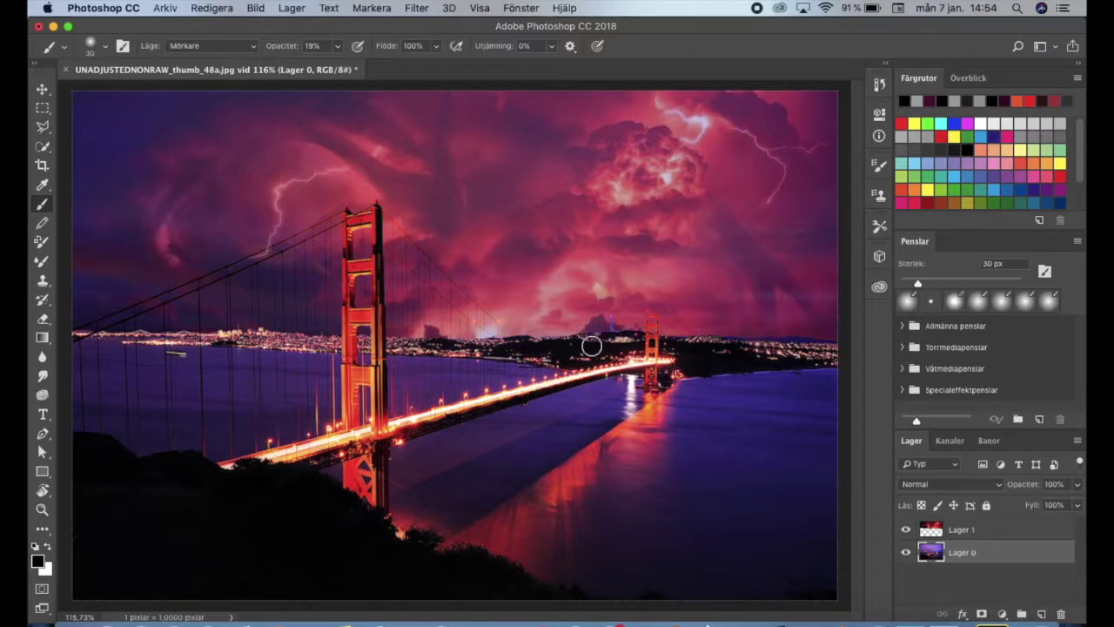
pyautogui.click(1061, 614)
pyautogui.click(652, 228)
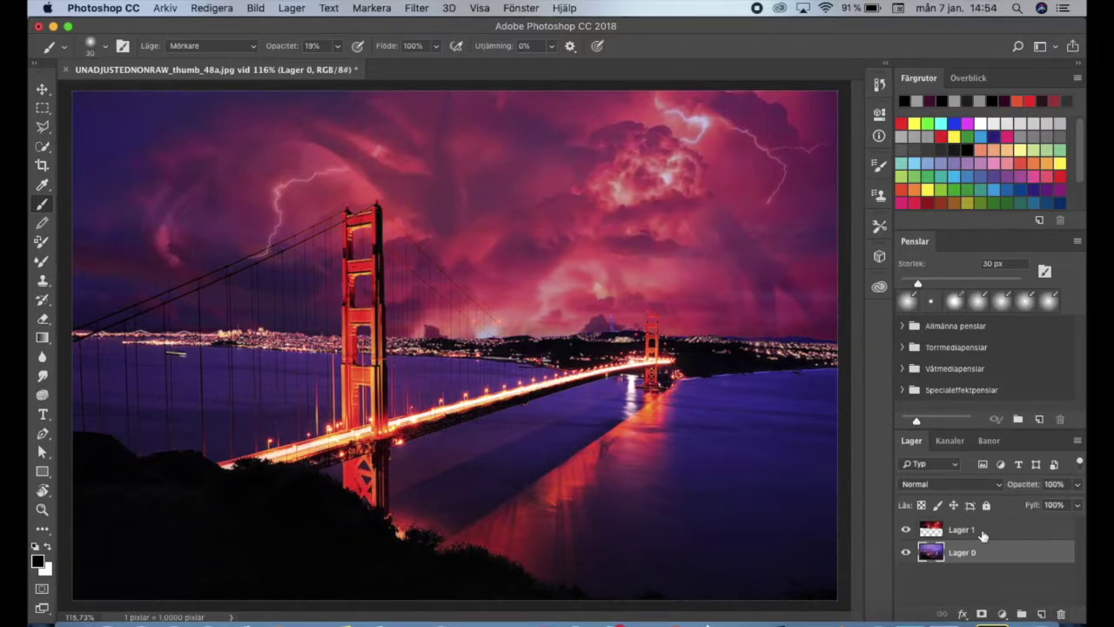
pyautogui.click(962, 529)
pyautogui.click(1061, 614)
pyautogui.click(664, 229)
pyautogui.click(879, 83)
pyautogui.click(766, 179)
# - On a new layer Lager 2, paint black at 48% along the horizon glow
pyautogui.click(1041, 615)
pyautogui.moveTo(336, 46); pyautogui.dragTo(358, 69)
pyautogui.moveTo(631, 335); pyautogui.dragTo(109, 326)
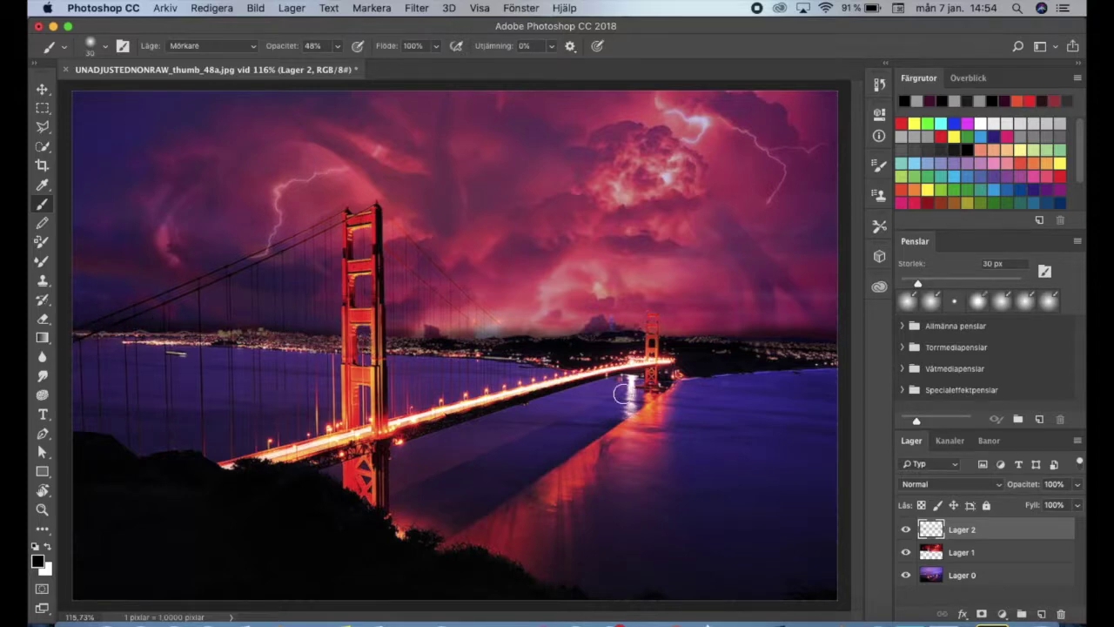
pyautogui.hotkey('alt', '[')
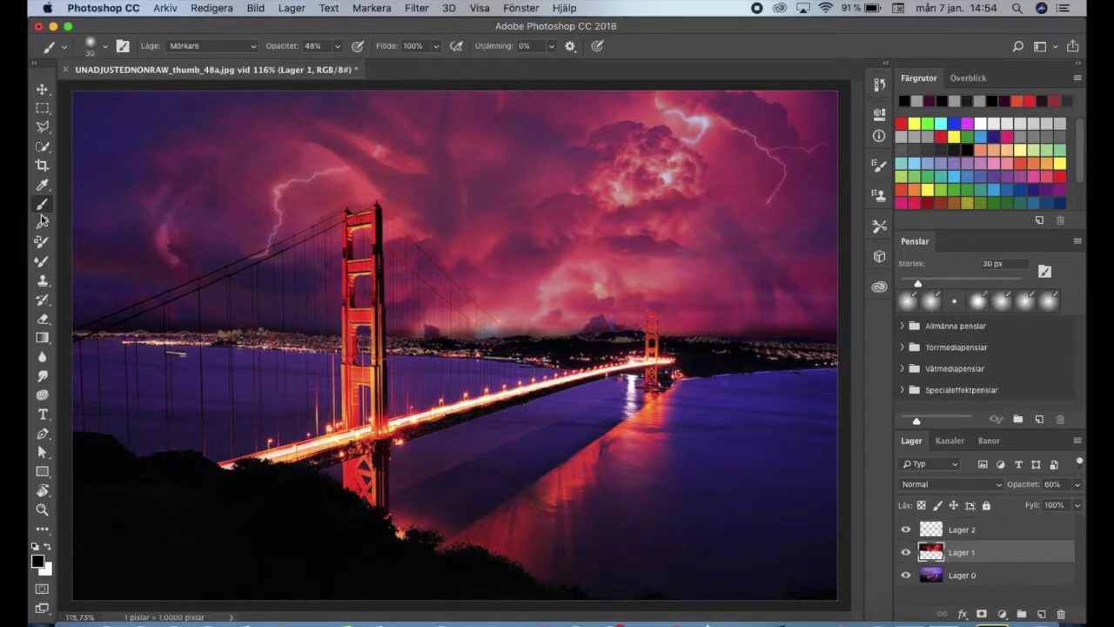
# - Try the Mixer Brush with a smaller 18 px tip
pyautogui.click(42, 261)
pyautogui.click(92, 45)
pyautogui.click(815, 338)
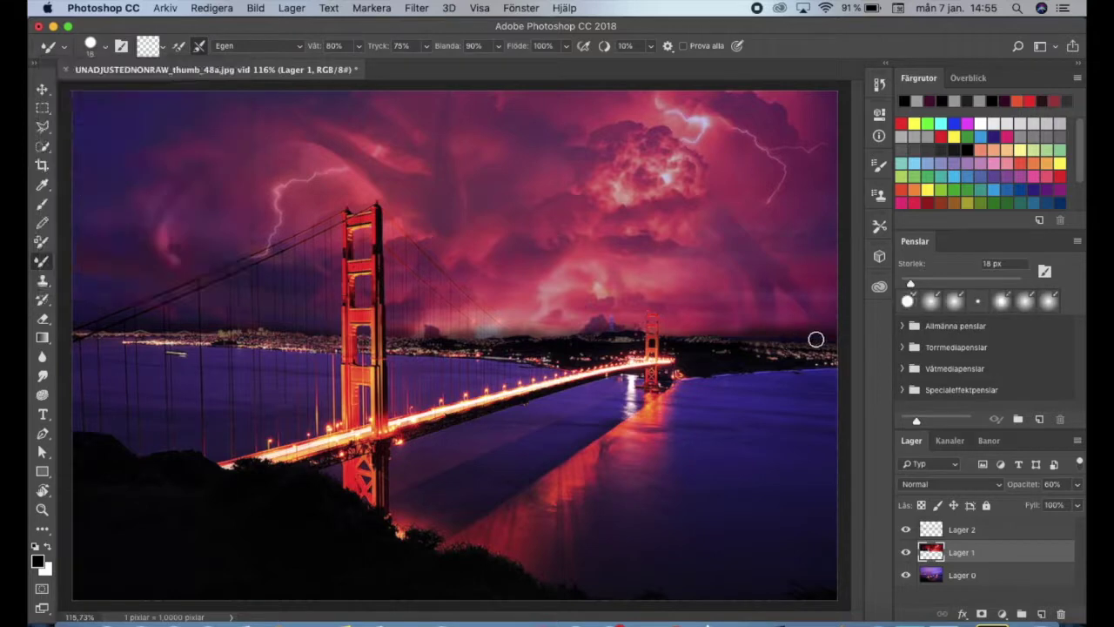
# - Delete the trial smudge and brush-stroke states from History
pyautogui.click(879, 84)
pyautogui.click(840, 228)
pyautogui.press('Return')
pyautogui.click(840, 228)
pyautogui.click(670, 227)
pyautogui.click(935, 553)
pyautogui.click(879, 83)
pyautogui.click(838, 224)
pyautogui.press('Return')
pyautogui.click(838, 224)
pyautogui.press('Return')
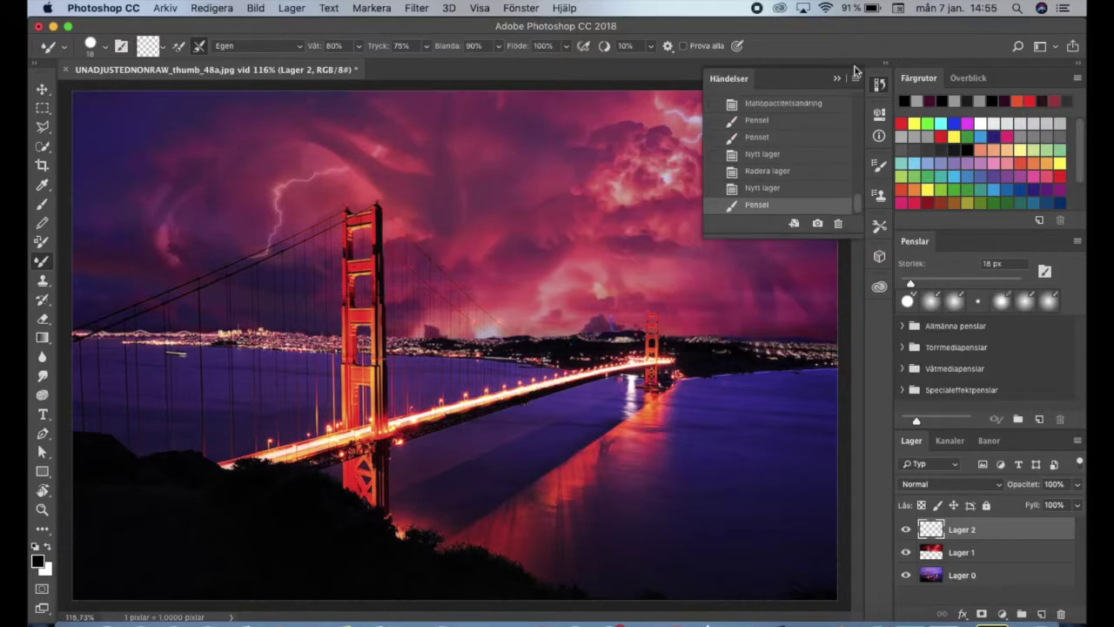
# - Return to the round Brush, zoom in, and set opacity to 90%
pyautogui.click(879, 84)
pyautogui.click(42, 203)
pyautogui.click(91, 45)
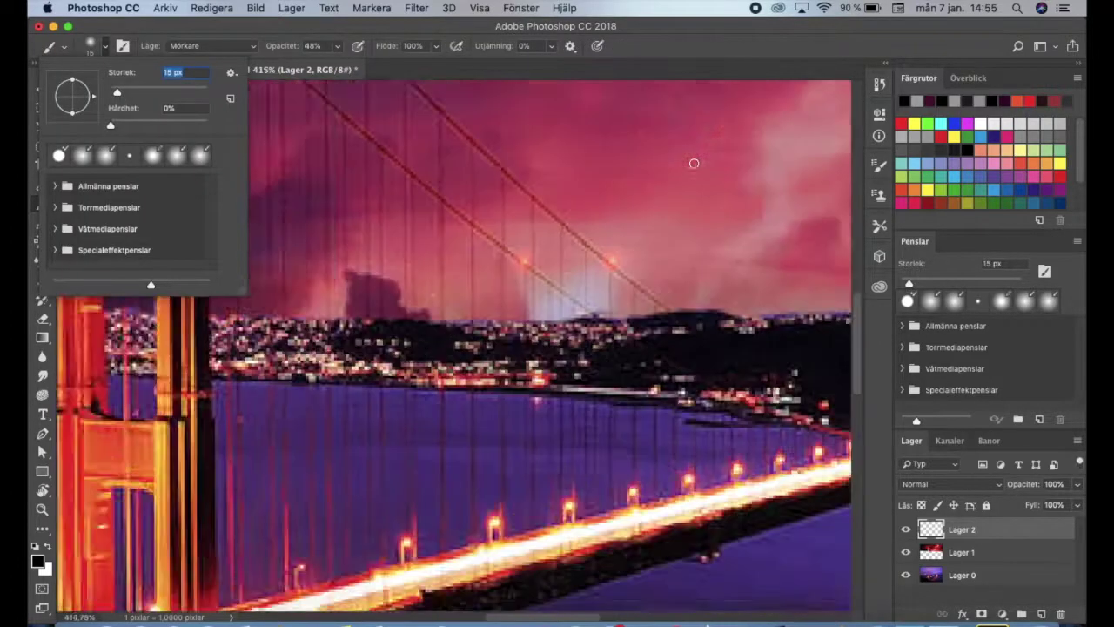
pyautogui.scroll(10, 691, 161)
pyautogui.click(337, 46)
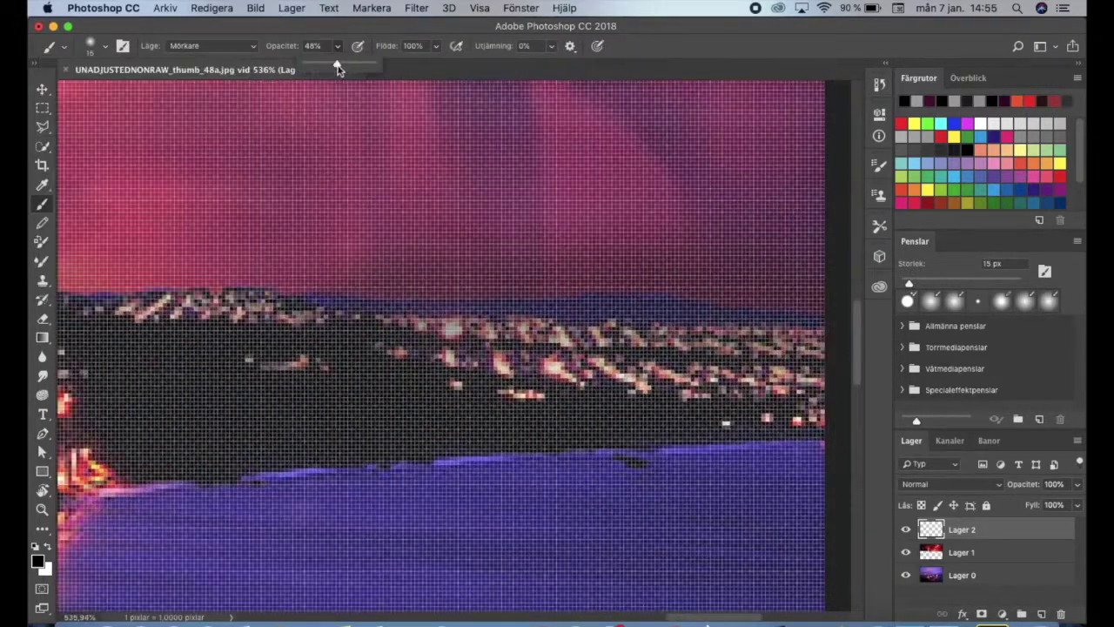
# - Shrink the brush to 4 px and zoom around the skyline
pyautogui.click(96, 45)
pyautogui.moveTo(119, 94); pyautogui.dragTo(108, 94)
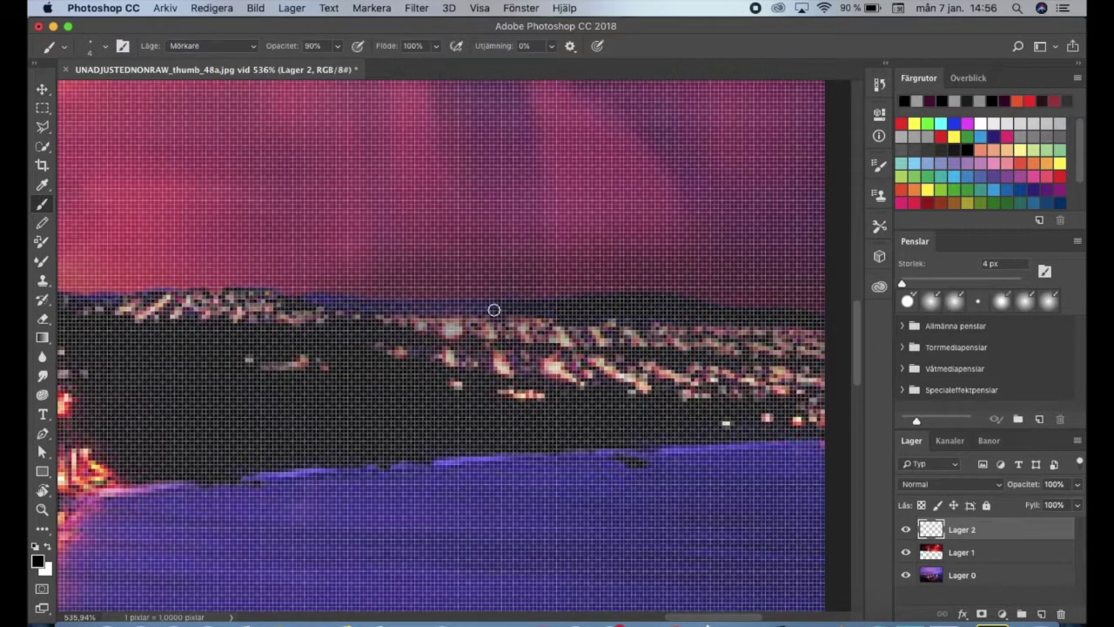
pyautogui.scroll(-4, 557, 305)
pyautogui.scroll(-3, 557, 305)
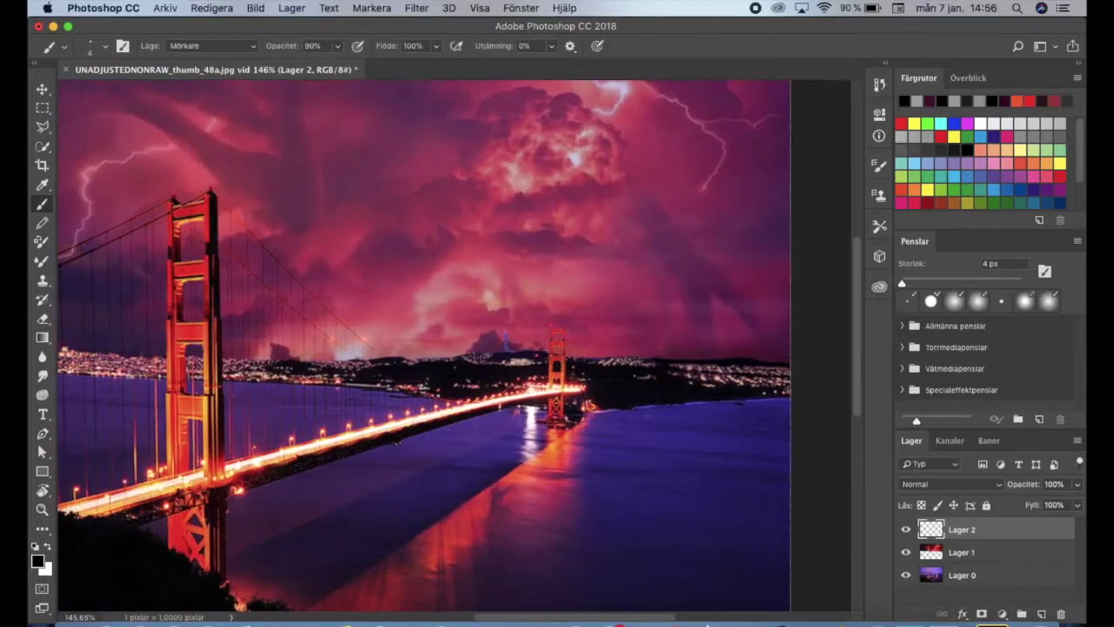
pyautogui.scroll(5, 556, 381)
pyautogui.scroll(4, 556, 381)
pyautogui.scroll(-2, 548, 365)
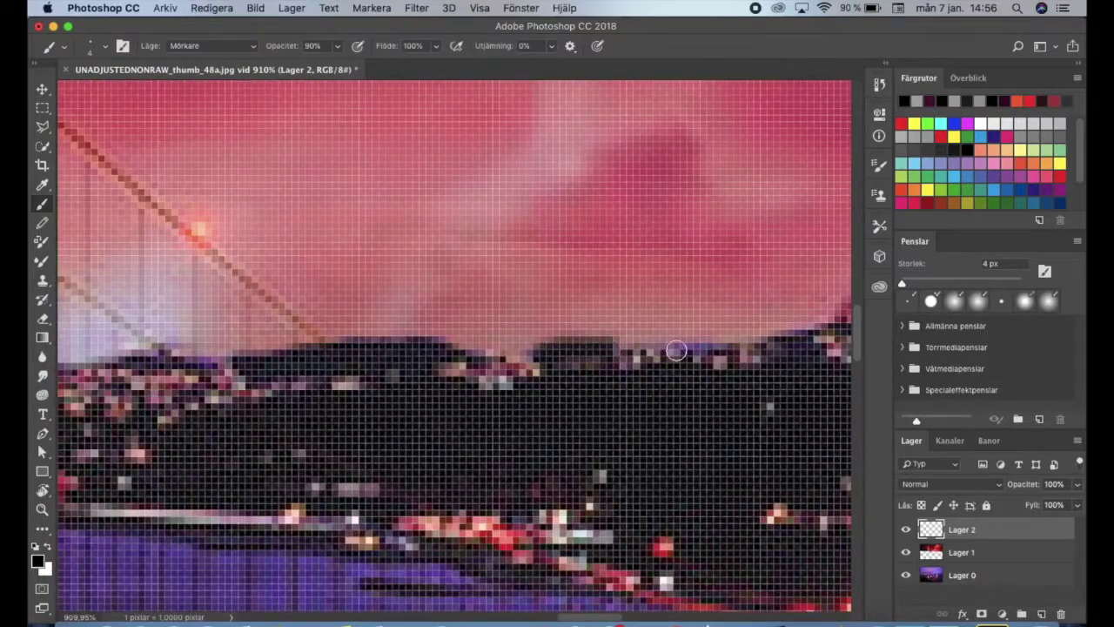
pyautogui.scroll(-2, 415, 468)
pyautogui.scroll(-12, 415, 468)
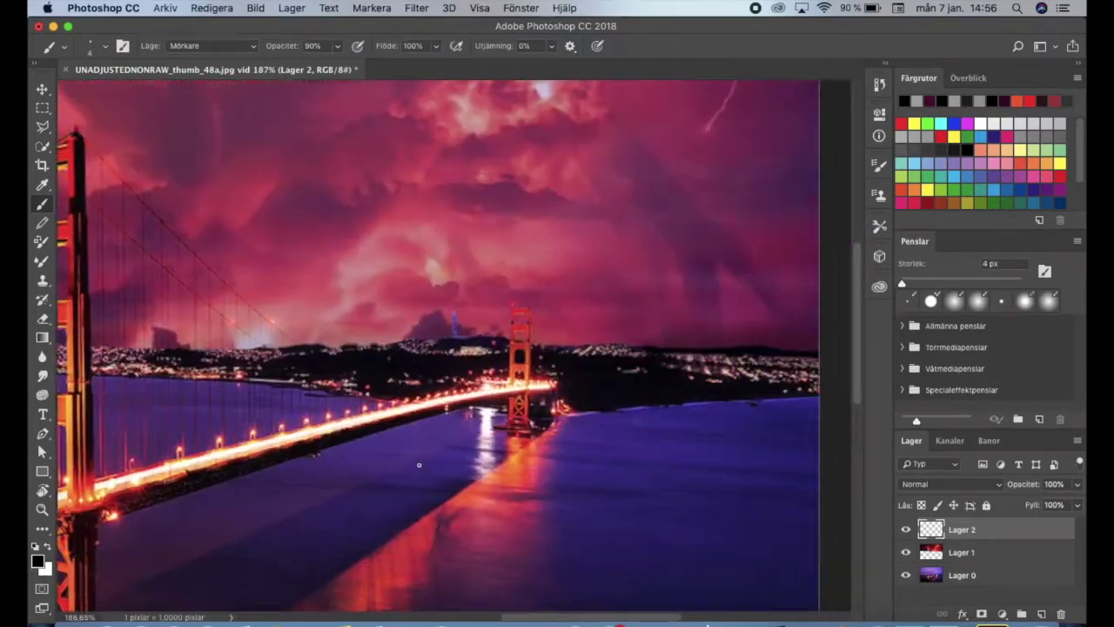
pyautogui.scroll(-2, 415, 468)
# - Grade Lager 1 in Camera Raw: exposure +0,40, contrast +14, highlights +11, shadows -23
pyautogui.click(962, 551)
pyautogui.click(416, 8)
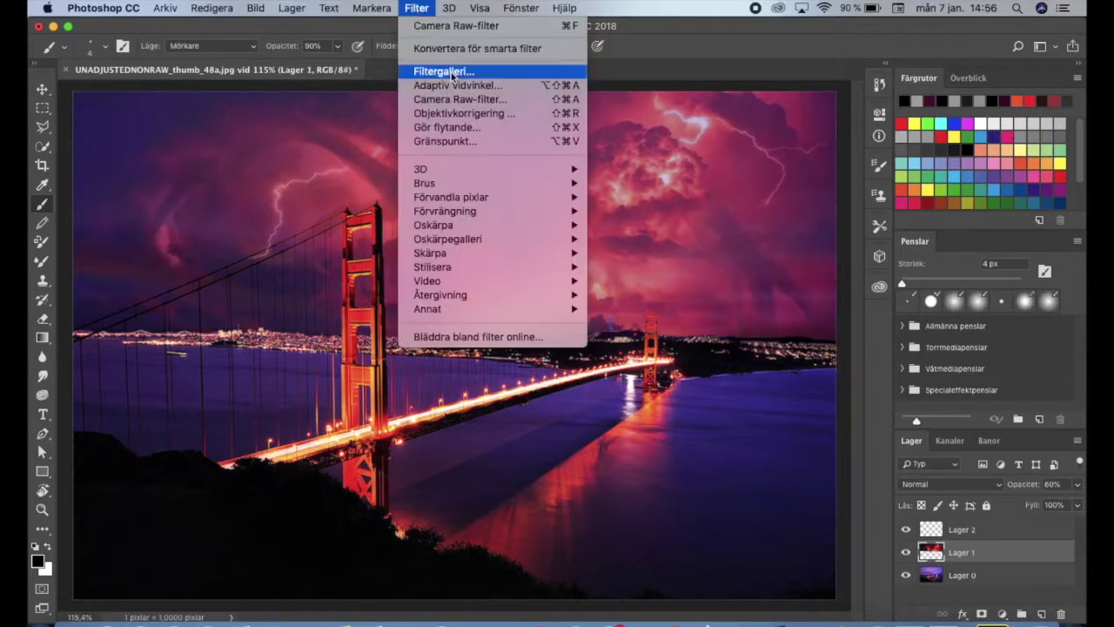
pyautogui.click(477, 100)
pyautogui.moveTo(870, 370); pyautogui.dragTo(880, 416)
pyautogui.moveTo(870, 297); pyautogui.dragTo(875, 321)
pyautogui.scroll(-1, 883, 470)
pyautogui.moveTo(871, 401); pyautogui.dragTo(876, 400)
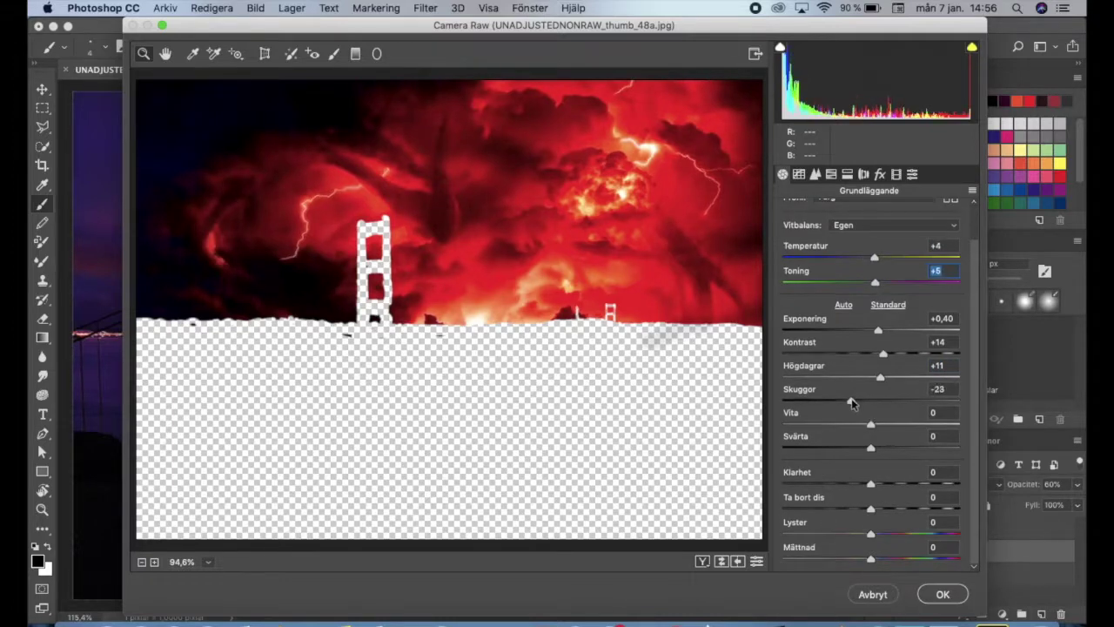
pyautogui.click(942, 594)
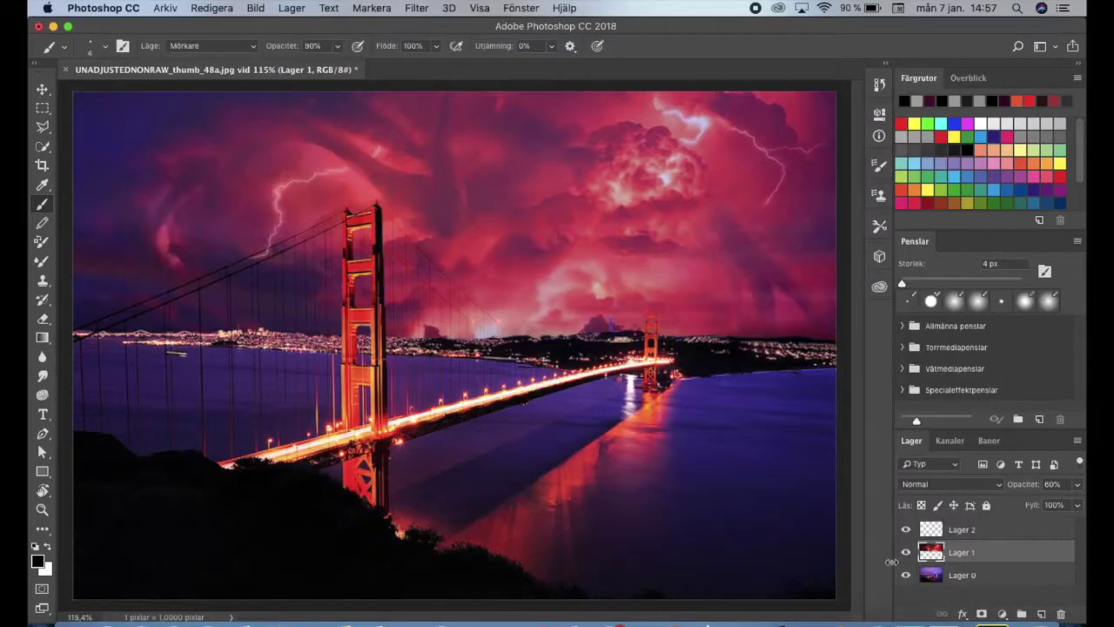
pyautogui.click(416, 8)
pyautogui.click(459, 107)
# - Reapply Camera Raw with lower exposure, then set a large soft brush at 12%
pyautogui.moveTo(870, 369); pyautogui.dragTo(880, 392)
pyautogui.click(945, 597)
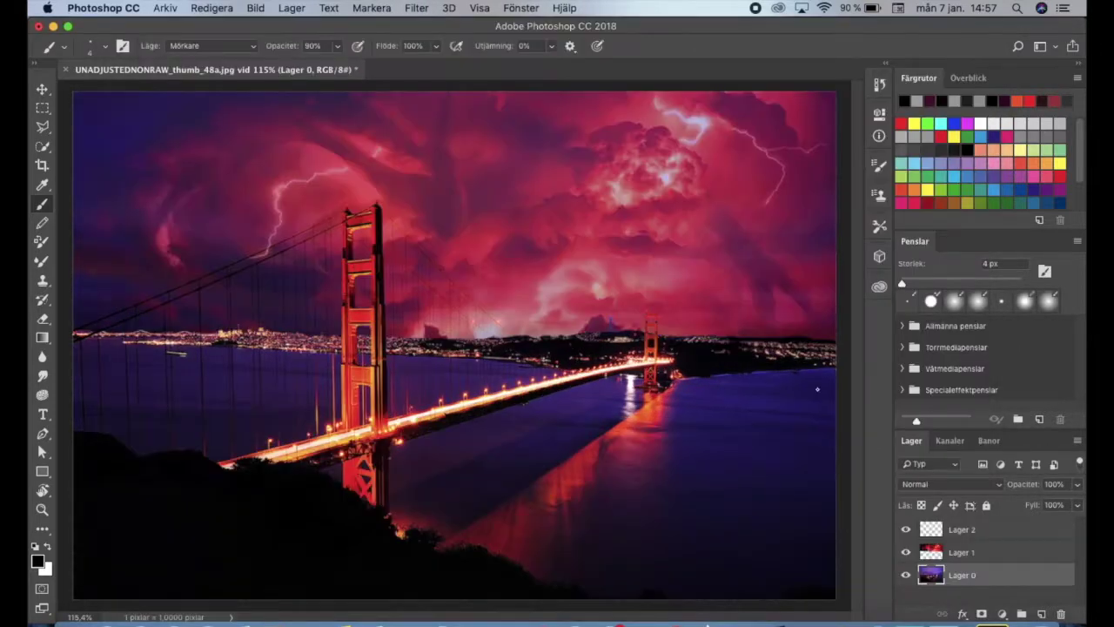
pyautogui.click(337, 45)
pyautogui.moveTo(338, 60); pyautogui.dragTo(285, 67)
pyautogui.click(961, 529)
pyautogui.click(96, 45)
pyautogui.press('Return')
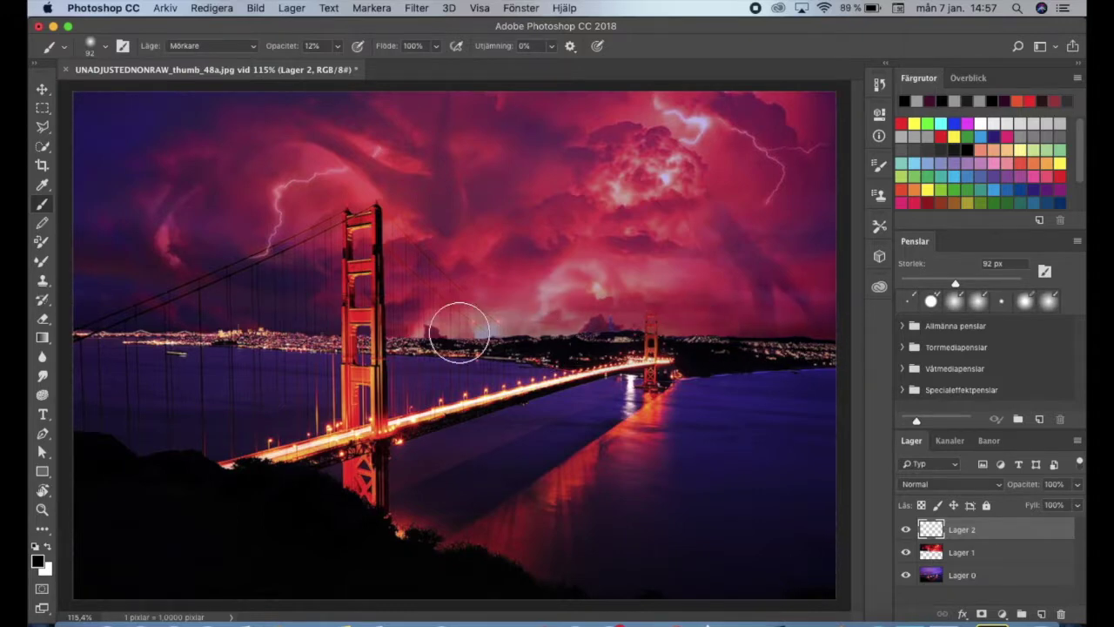
# - Try two gradients on the sky, then discard them in History
pyautogui.click(42, 337)
pyautogui.click(140, 46)
pyautogui.click(140, 48)
pyautogui.moveTo(207, 454); pyautogui.dragTo(207, 454)
pyautogui.moveTo(835, 597); pyautogui.dragTo(713, 460)
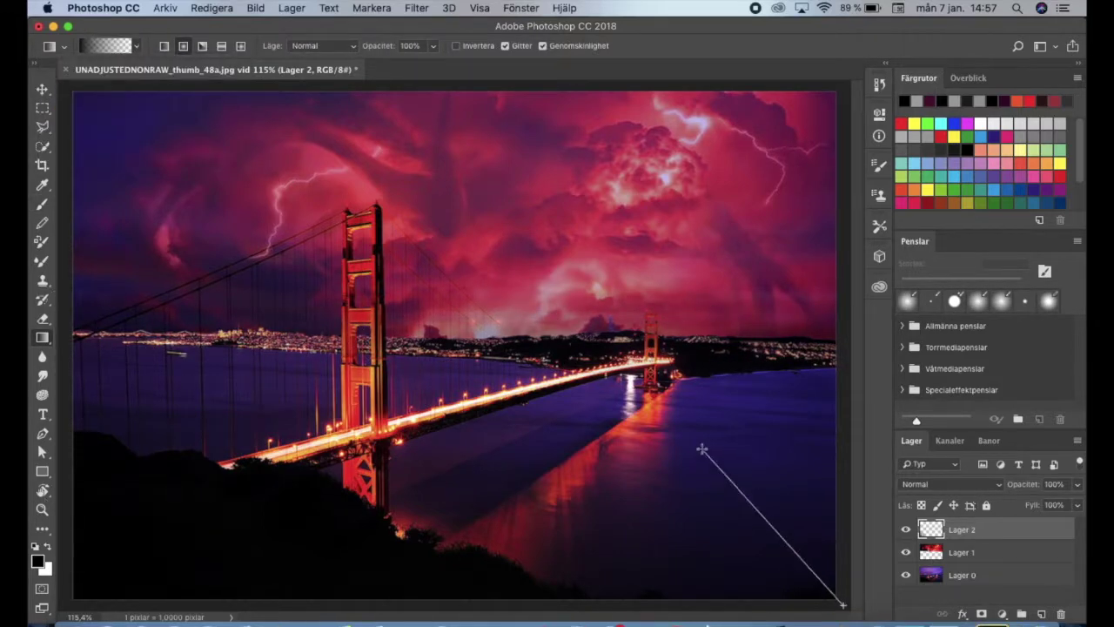
pyautogui.click(879, 85)
pyautogui.click(838, 227)
pyautogui.click(879, 85)
# - Darken the sky's top-left and top-right corners with a black-to-transparent gradient at 74%
pyautogui.click(433, 45)
pyautogui.moveTo(433, 63); pyautogui.dragTo(385, 63)
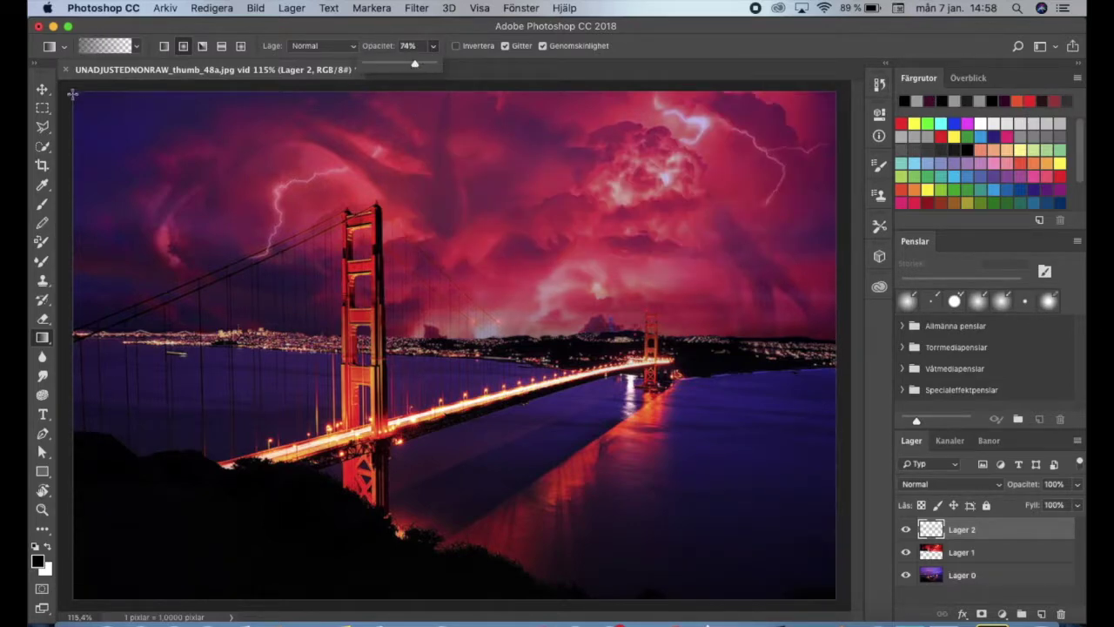
pyautogui.moveTo(75, 96); pyautogui.dragTo(261, 254)
pyautogui.moveTo(669, 232); pyautogui.dragTo(669, 232)
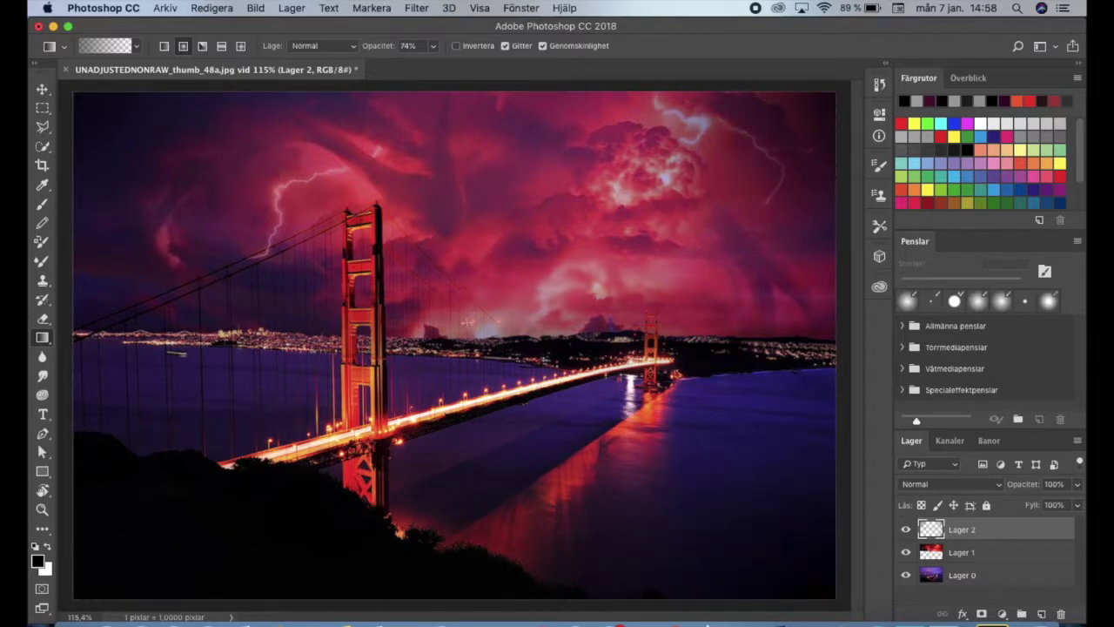
# - Share the composite to Photos and drag the flattened copy back into Photoshop
pyautogui.click(1073, 46)
pyautogui.click(955, 301)
pyautogui.click(442, 619)
pyautogui.moveTo(525, 42); pyautogui.dragTo(984, 43)
pyautogui.moveTo(752, 570); pyautogui.dragTo(394, 94)
pyautogui.click(1065, 531)
# - Grade the flattened composite in Camera Raw: exposure +0,35, contrast +15, highlights -18, vibrance +14
pyautogui.click(416, 8)
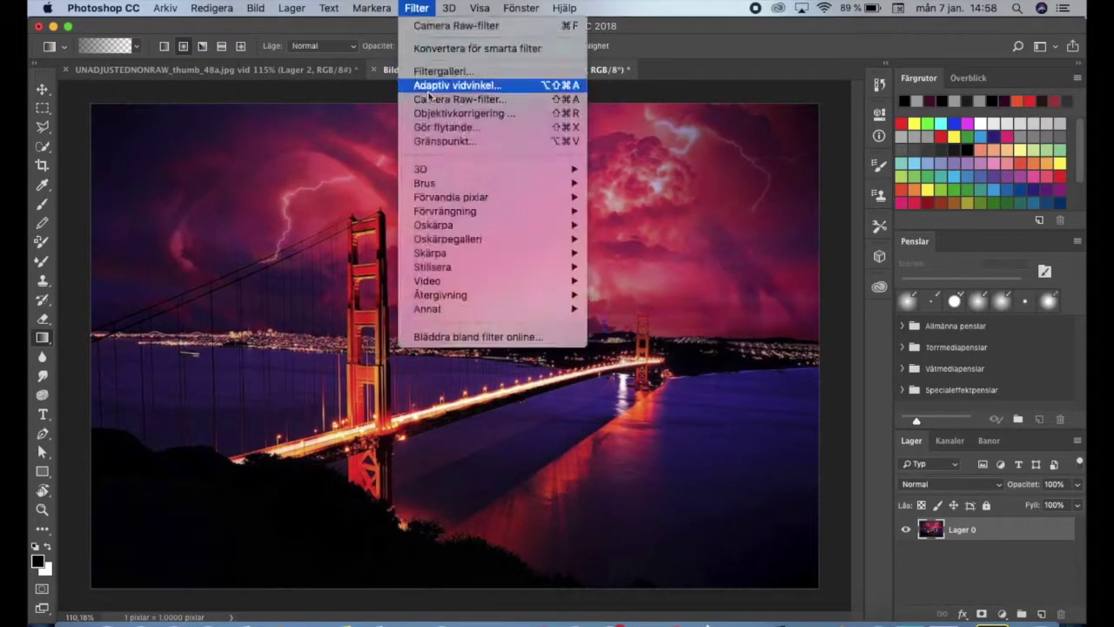
pyautogui.click(430, 99)
pyautogui.moveTo(871, 370); pyautogui.dragTo(858, 442)
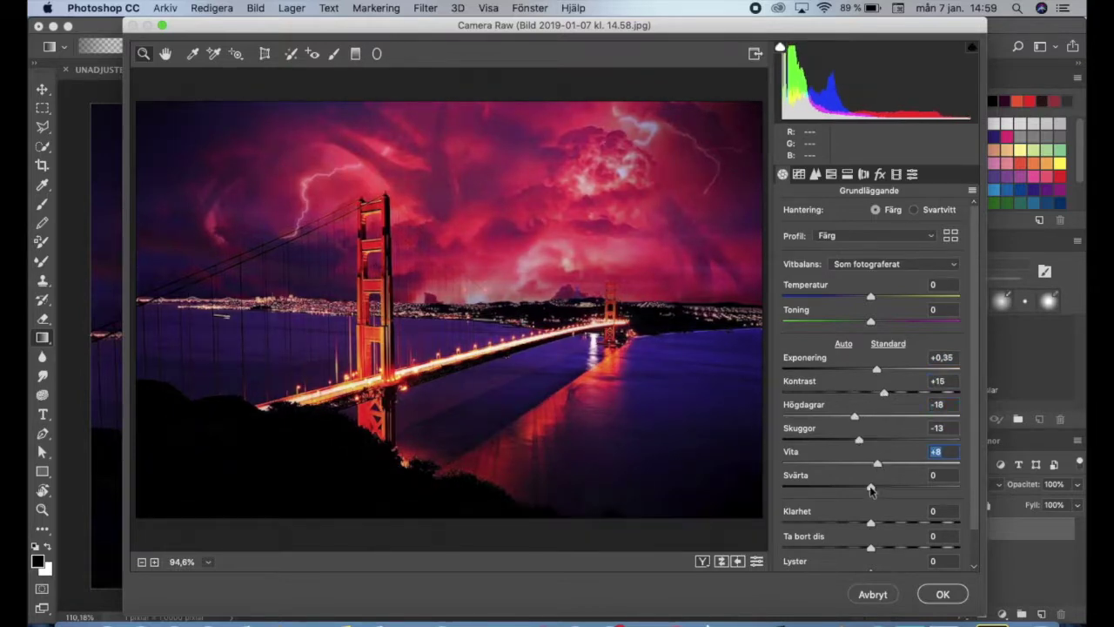
pyautogui.moveTo(870, 487)
pyautogui.mouseDown()
pyautogui.moveTo(861, 487)
pyautogui.moveTo(882, 522)
pyautogui.mouseUp()
pyautogui.scroll(-1, 884, 544)
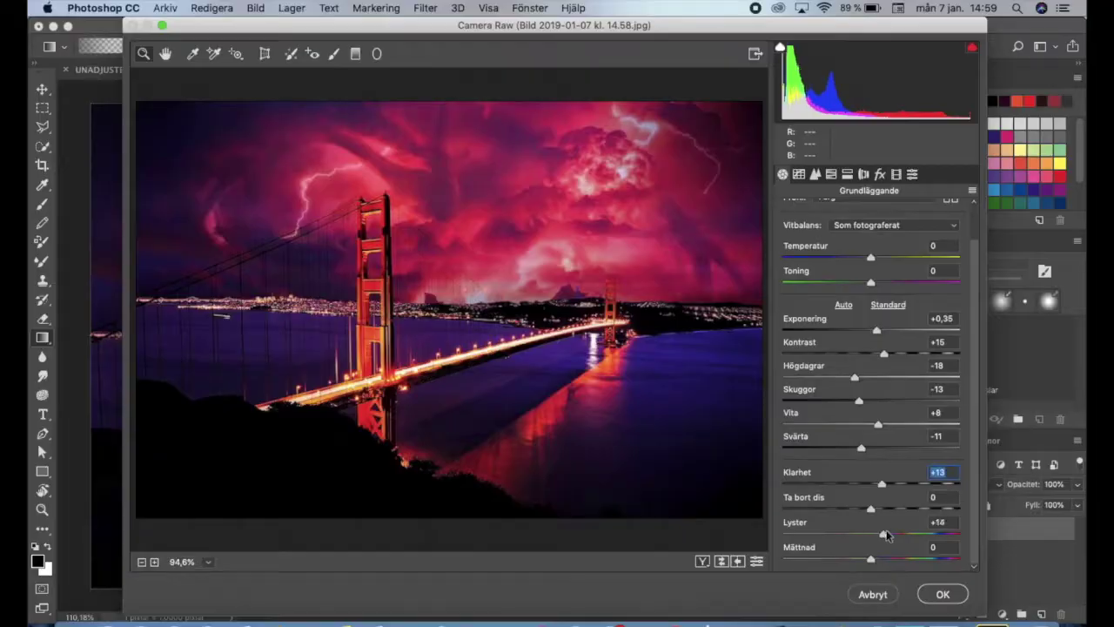